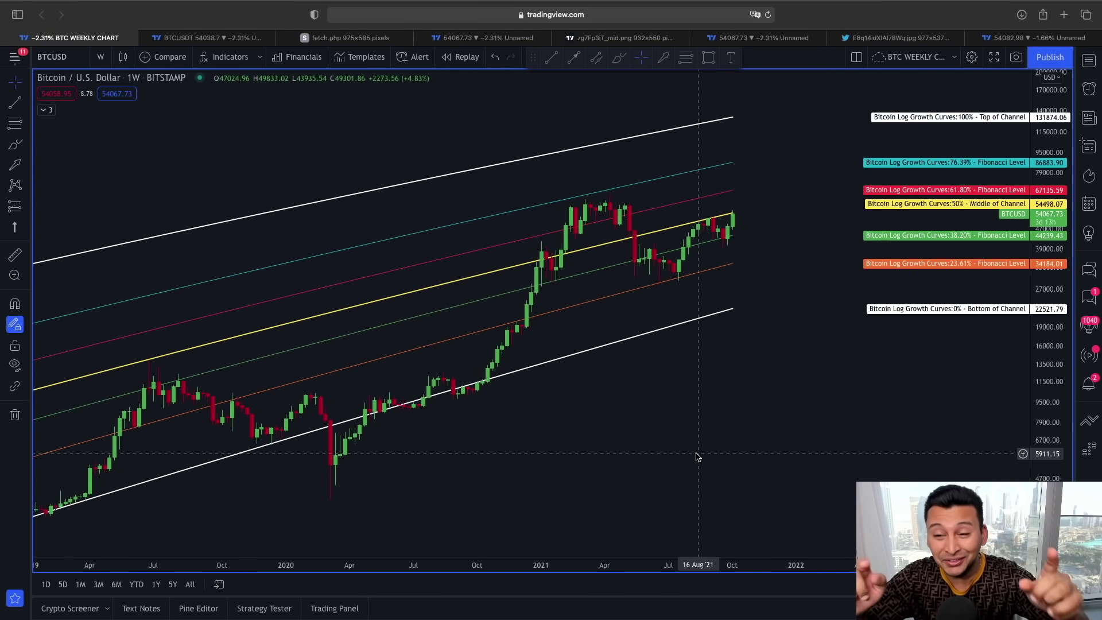
Mark the recent and January 2021 touches of the yellow middle line with down-arrows
{"action": "scroll", "coordinate": [703, 448], "scroll_direction": "down", "scroll_amount": 5}
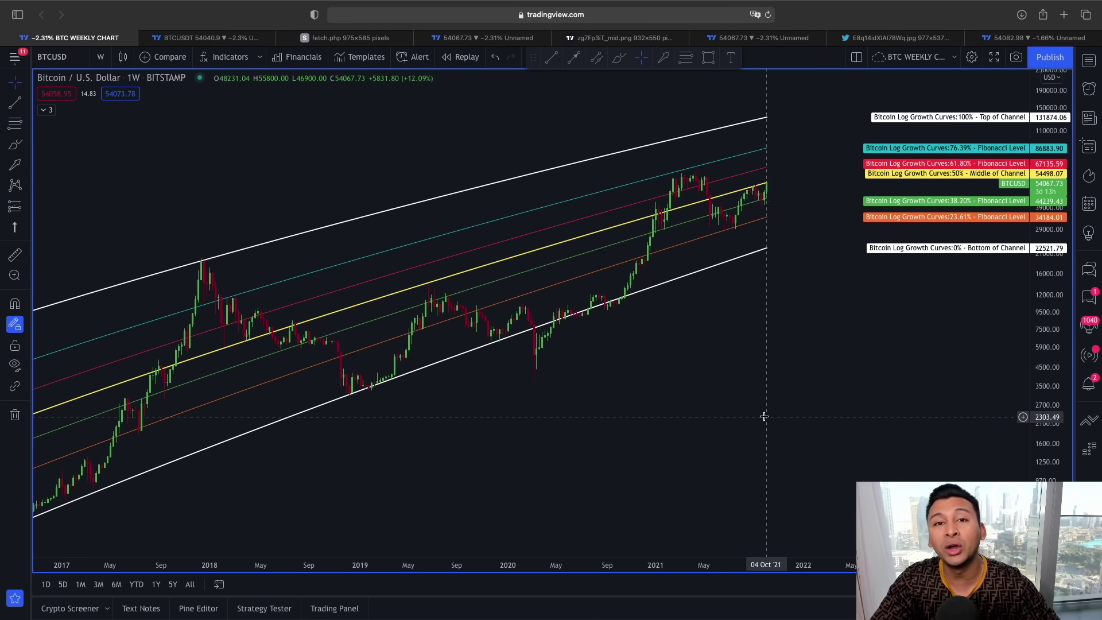
{"action": "scroll", "coordinate": [738, 389], "scroll_direction": "up", "scroll_amount": 5}
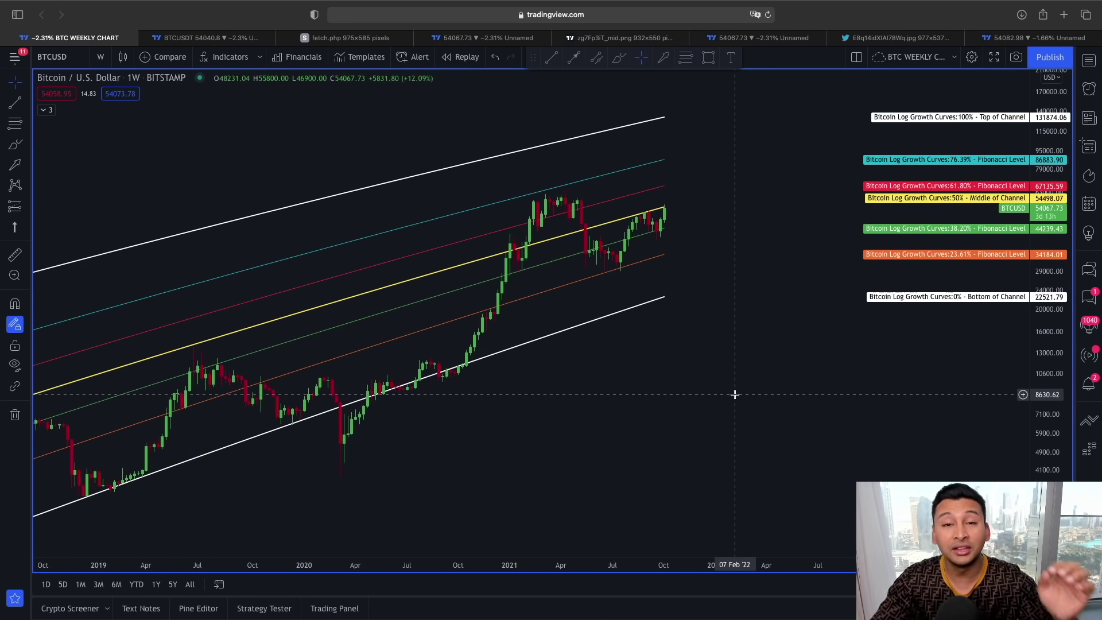
{"action": "scroll", "coordinate": [735, 395], "scroll_direction": "down", "scroll_amount": 4}
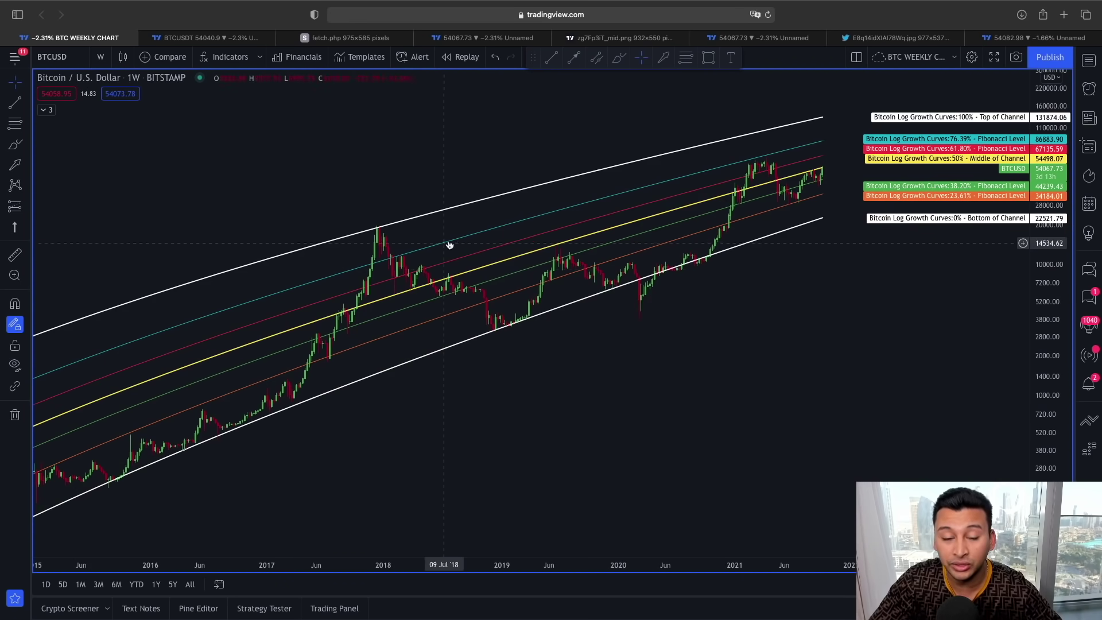
{"action": "scroll", "coordinate": [511, 389], "scroll_direction": "up", "scroll_amount": 2}
{"action": "scroll", "coordinate": [616, 310], "scroll_direction": "up", "scroll_amount": 2}
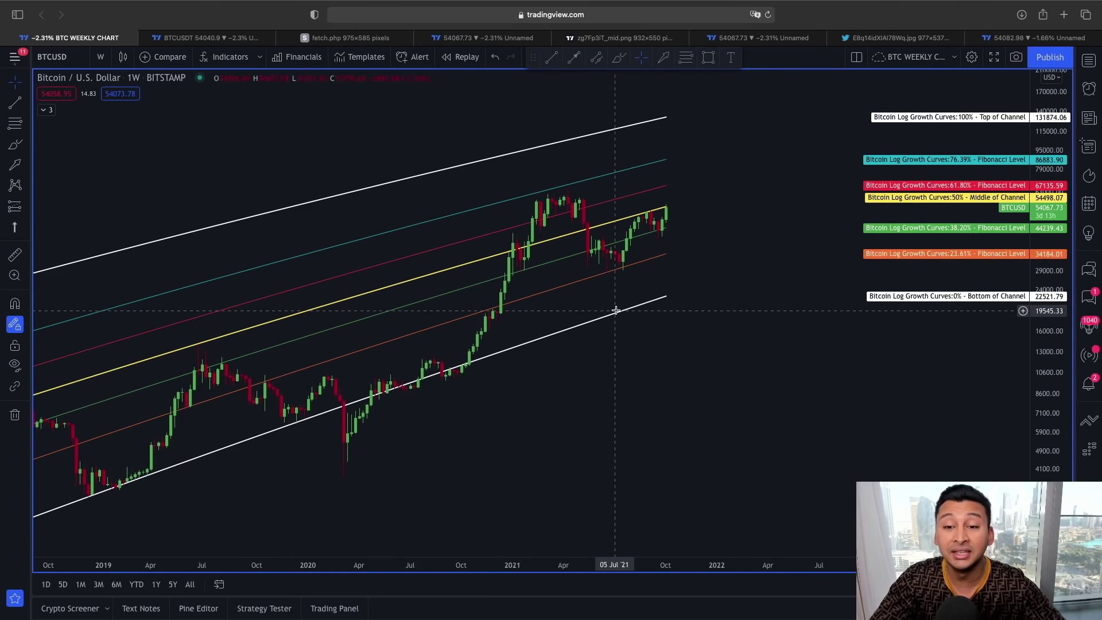
{"action": "scroll", "coordinate": [642, 309], "scroll_direction": "up", "scroll_amount": 1}
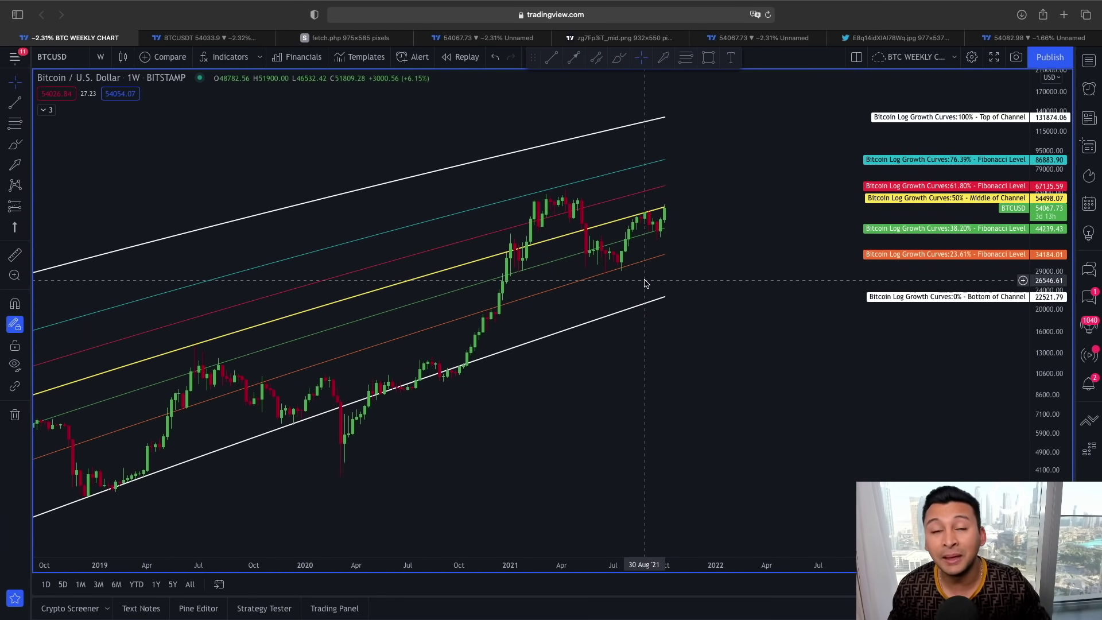
{"action": "scroll", "coordinate": [645, 283], "scroll_direction": "up", "scroll_amount": 3}
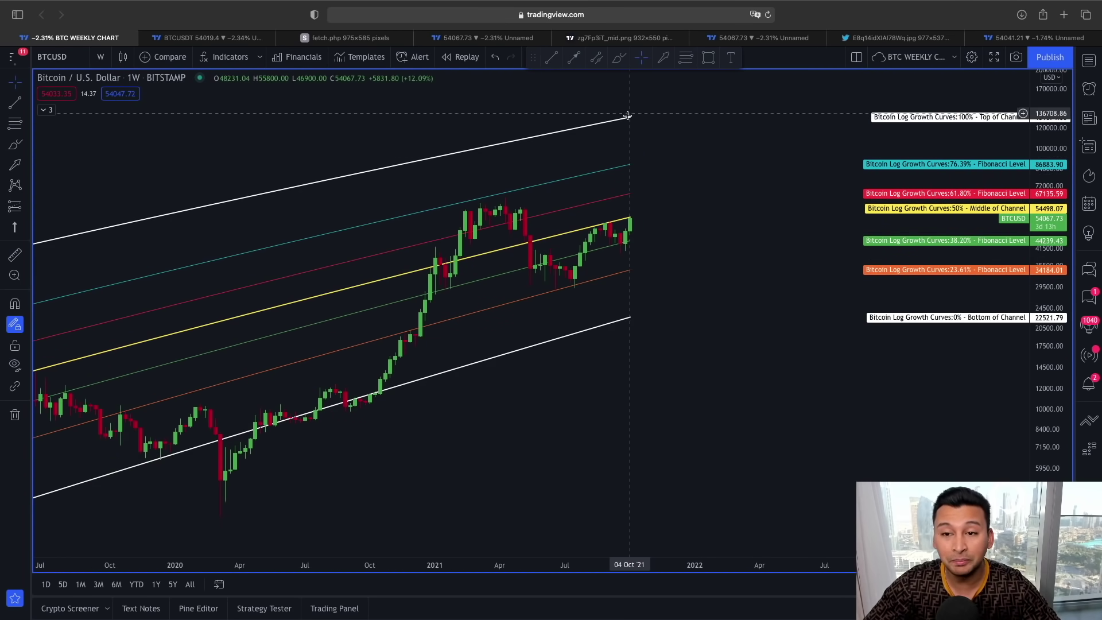
{"action": "scroll", "coordinate": [645, 354], "scroll_direction": "up", "scroll_amount": 2}
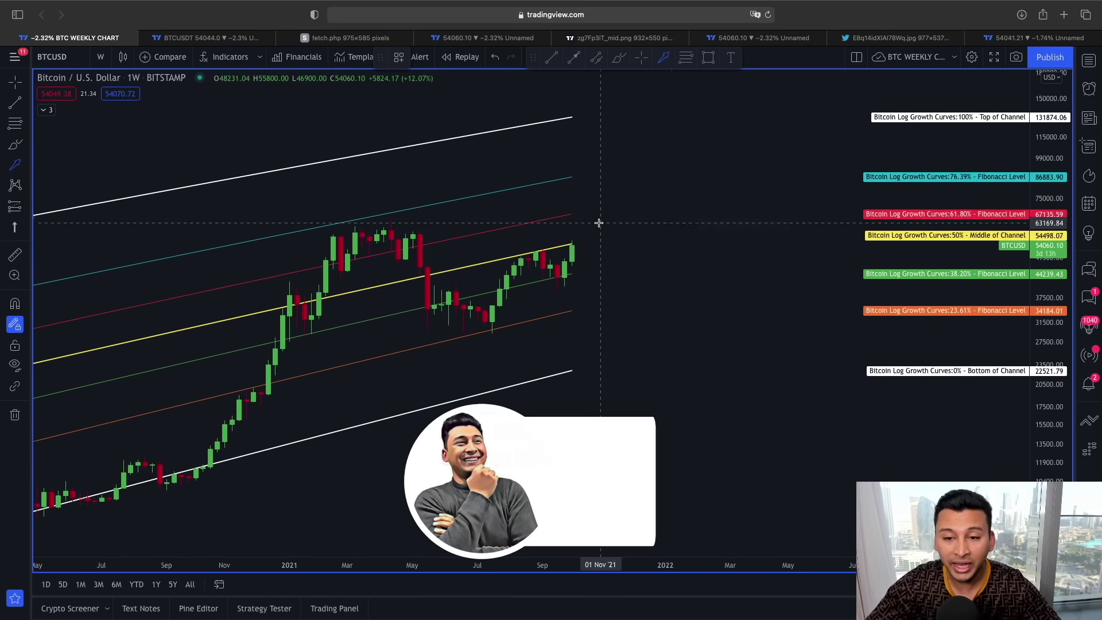
{"action": "mouse_move", "coordinate": [600, 209]}
{"action": "left_mouse_down"}
{"action": "mouse_move", "coordinate": [578, 242]}
{"action": "mouse_move", "coordinate": [536, 245]}
{"action": "left_mouse_up"}
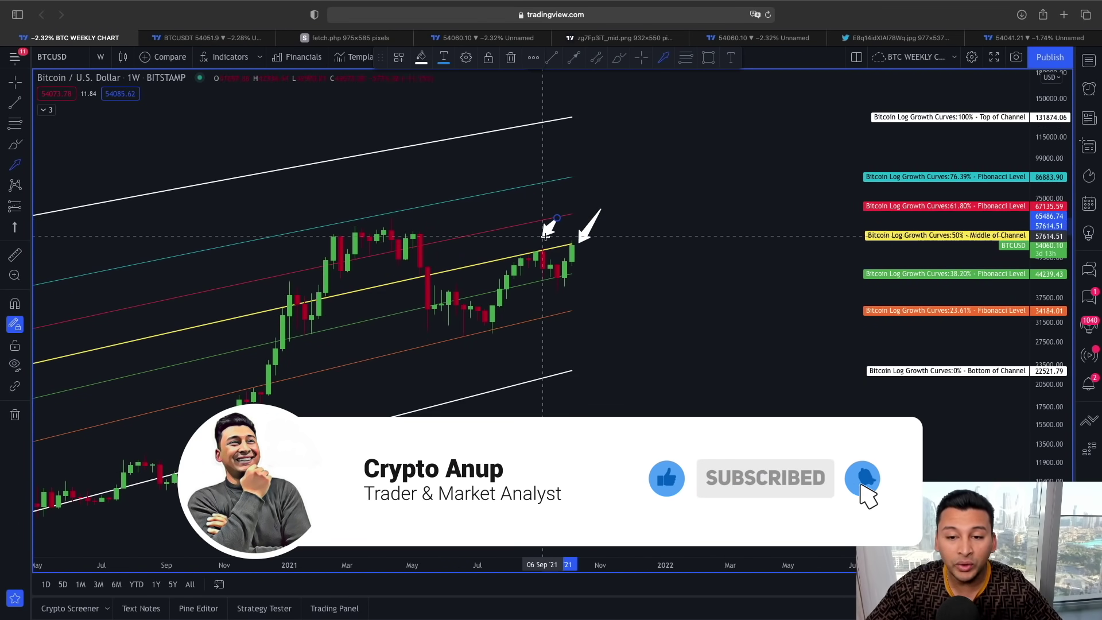
{"action": "left_click_drag", "start_coordinate": [311, 272], "coordinate": [297, 300]}
Add down-arrows at the mid-2019 and 2017 middle-line touches
{"action": "scroll", "coordinate": [282, 278], "scroll_direction": "down", "scroll_amount": 5}
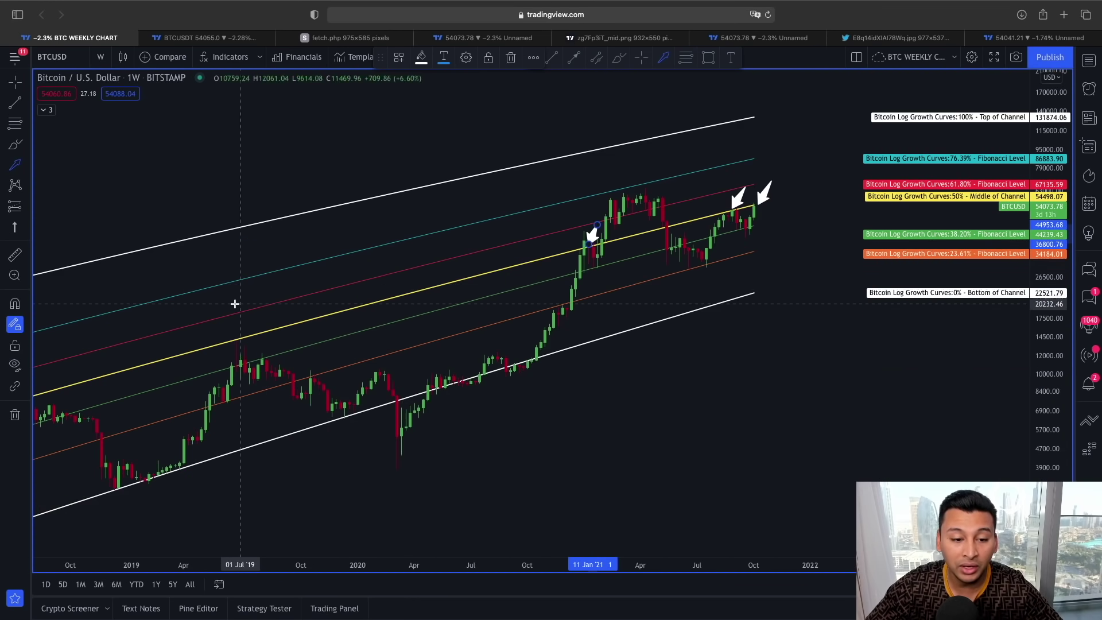
{"action": "left_click_drag", "start_coordinate": [250, 315], "coordinate": [237, 339]}
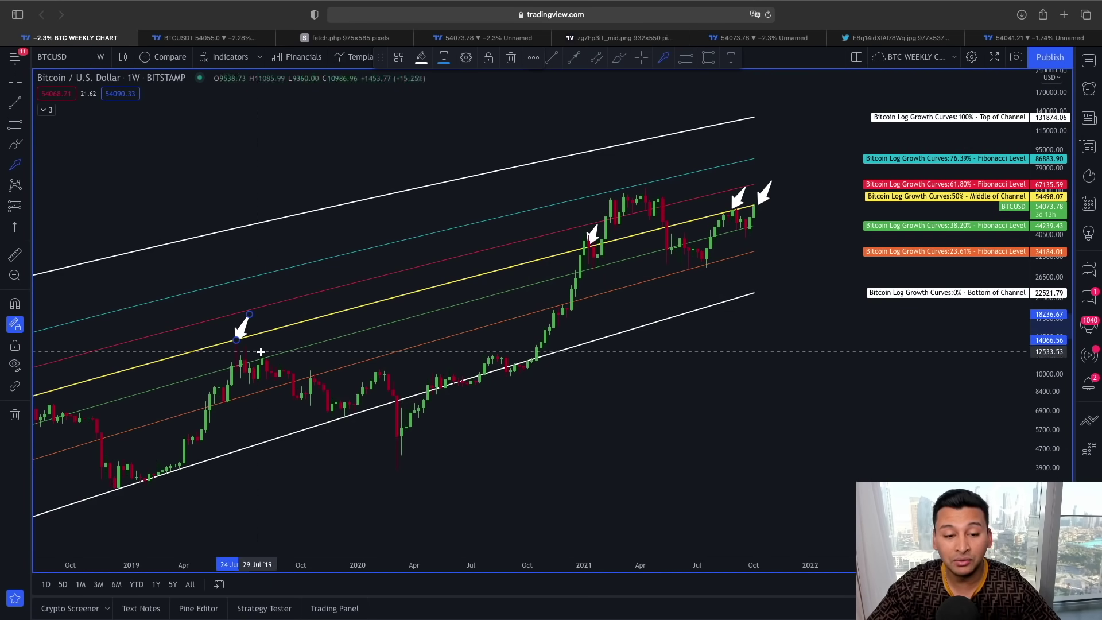
{"action": "scroll", "coordinate": [270, 325], "scroll_direction": "down", "scroll_amount": 5}
{"action": "left_click_drag", "start_coordinate": [261, 321], "coordinate": [254, 341]}
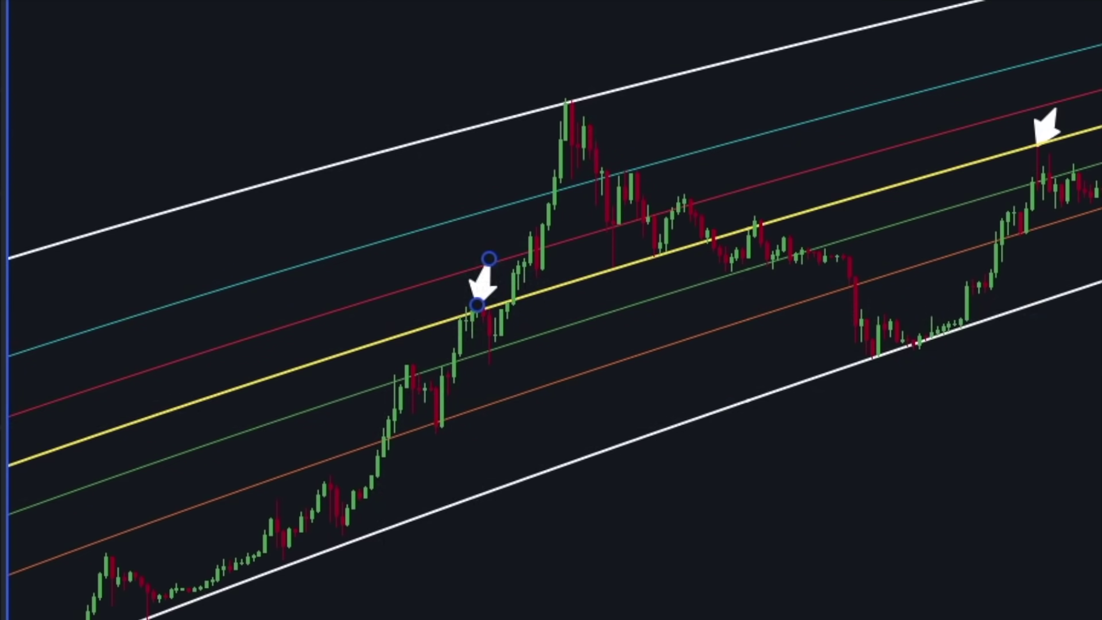
Draw an arrow along the 2017 rally, with a retest arrow stretched up to the late-2017 peak
{"action": "left_click", "coordinate": [342, 534]}
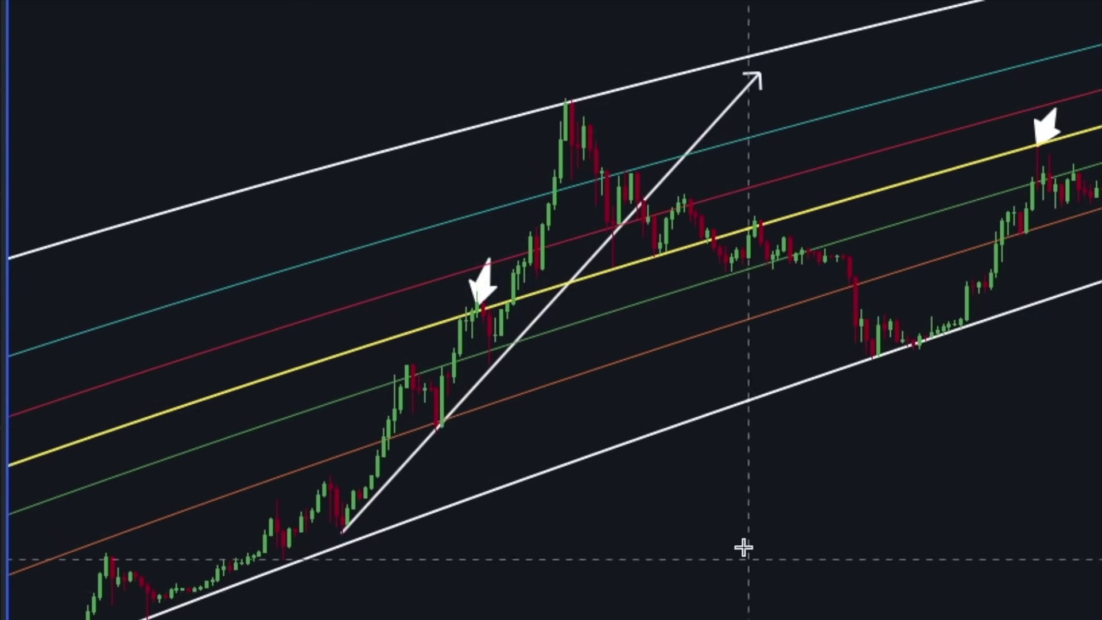
{"action": "left_click_drag", "start_coordinate": [524, 398], "coordinate": [484, 365]}
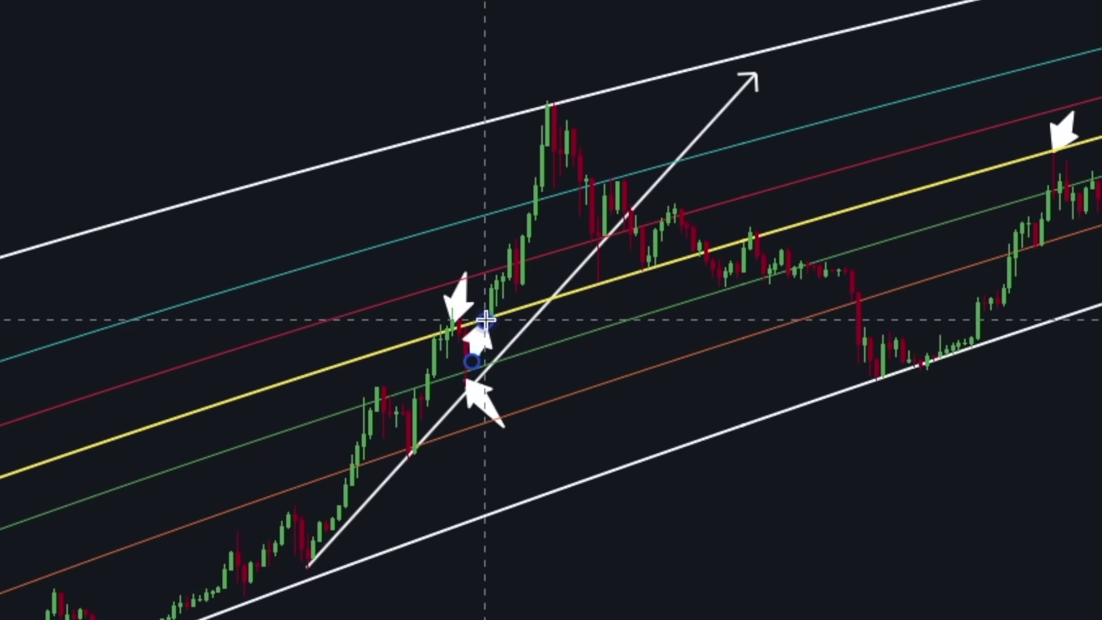
{"action": "mouse_move", "coordinate": [490, 317]}
{"action": "left_mouse_down"}
{"action": "mouse_move", "coordinate": [542, 172]}
{"action": "mouse_move", "coordinate": [547, 107]}
{"action": "left_mouse_up"}
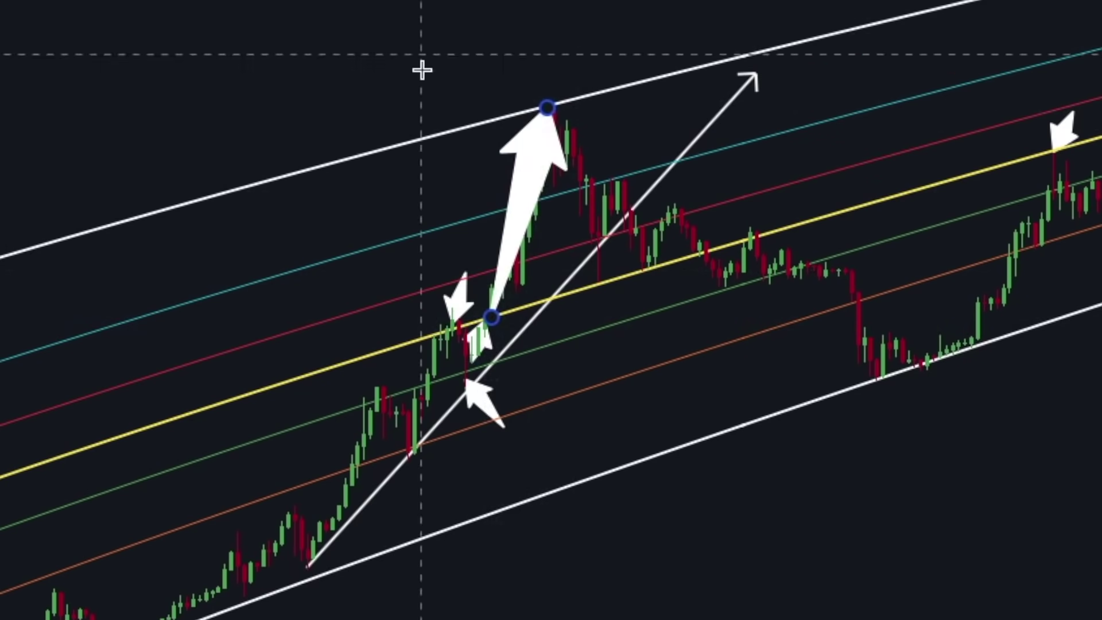
{"action": "left_click_drag", "start_coordinate": [402, 264], "coordinate": [356, 264]}
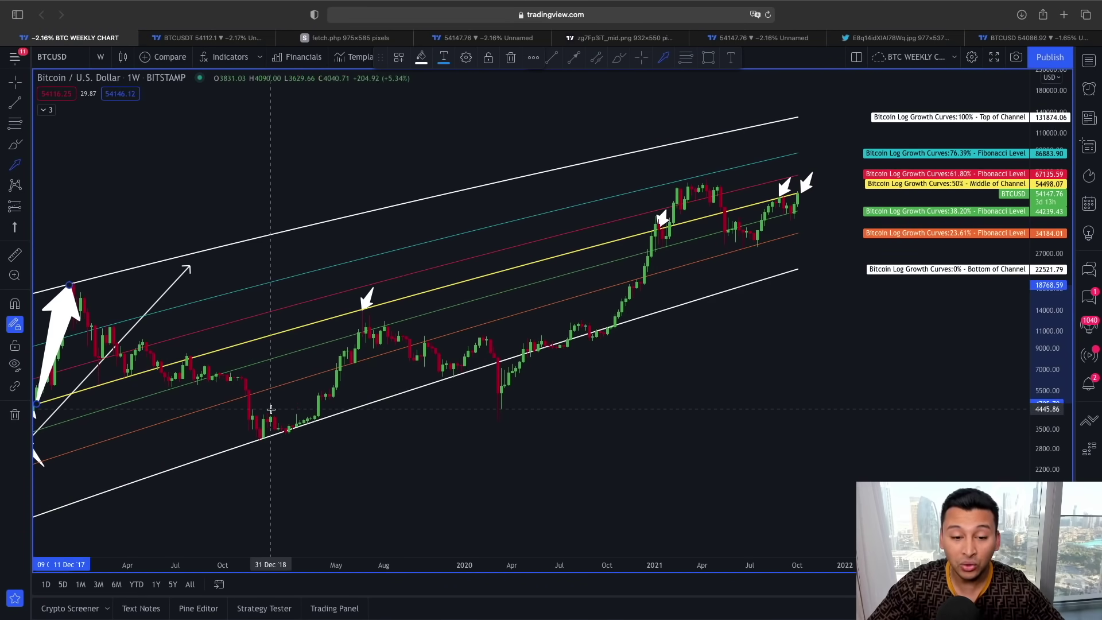
Draw an arrow line from the early-2019 low up to the mid-2019 peak
{"action": "left_click", "coordinate": [16, 106]}
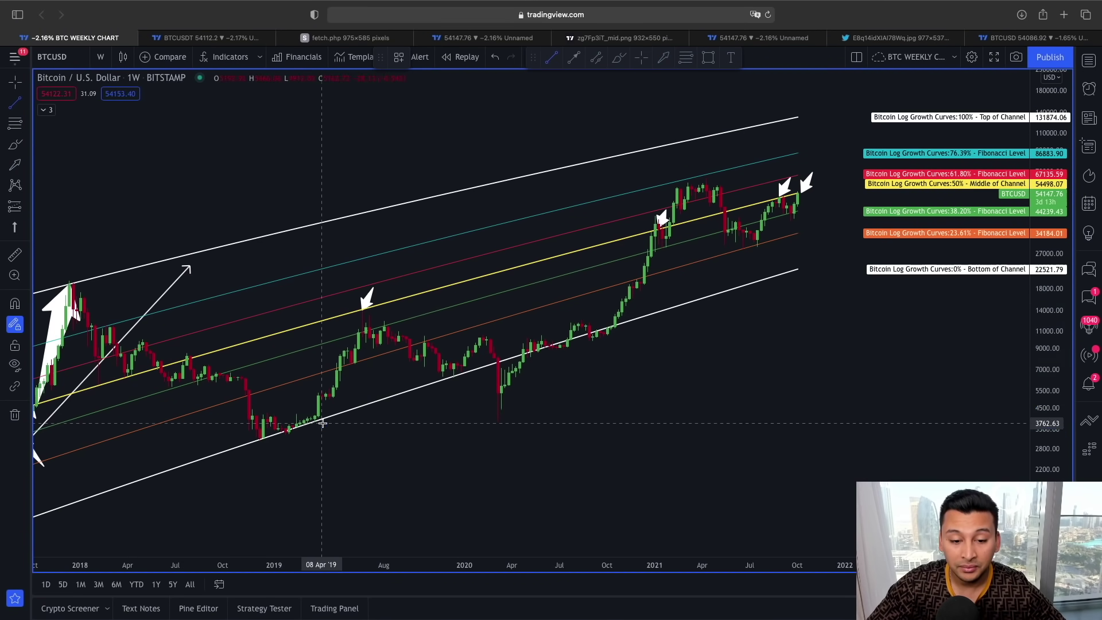
{"action": "left_click", "coordinate": [322, 422]}
{"action": "left_click", "coordinate": [399, 289]}
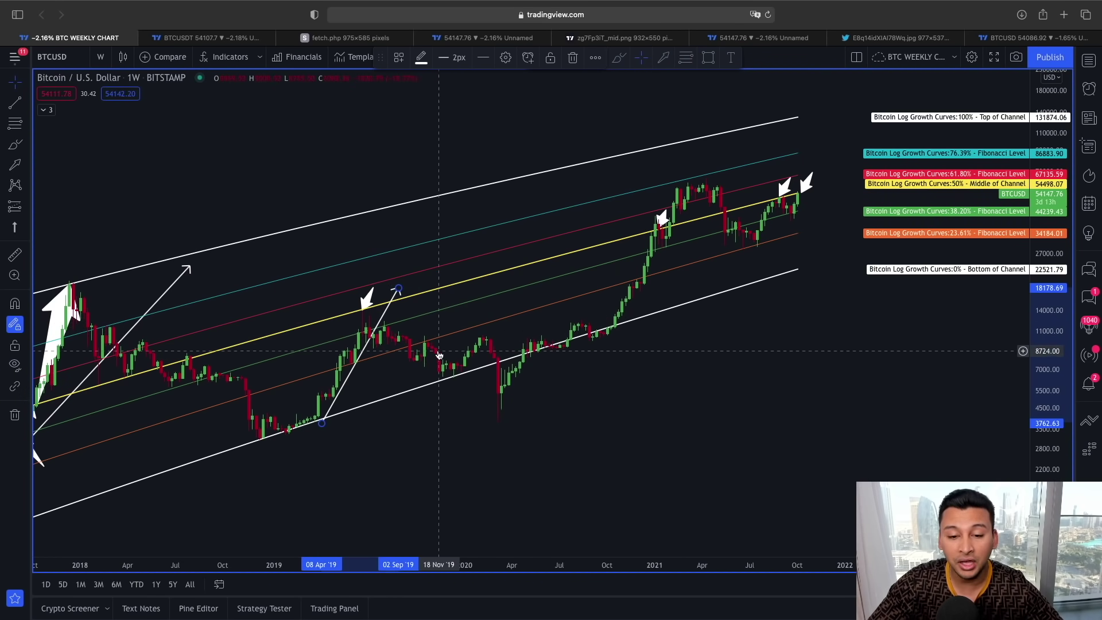
{"action": "scroll", "coordinate": [653, 381], "scroll_direction": "right", "scroll_amount": 3}
{"action": "scroll", "coordinate": [661, 363], "scroll_direction": "up", "scroll_amount": 5}
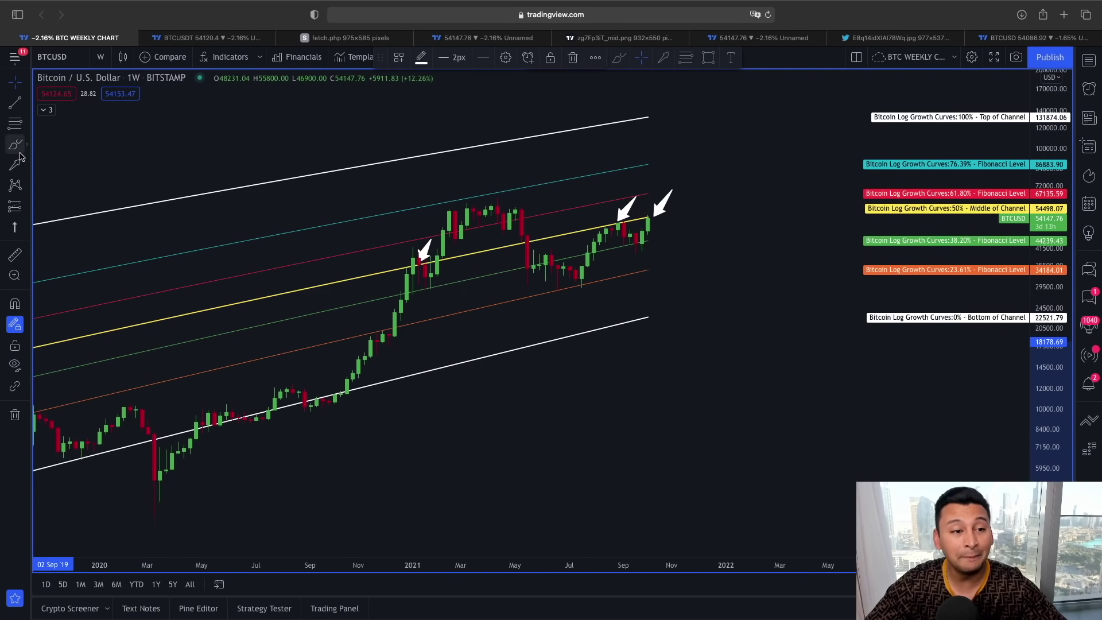
{"action": "left_click", "coordinate": [15, 105]}
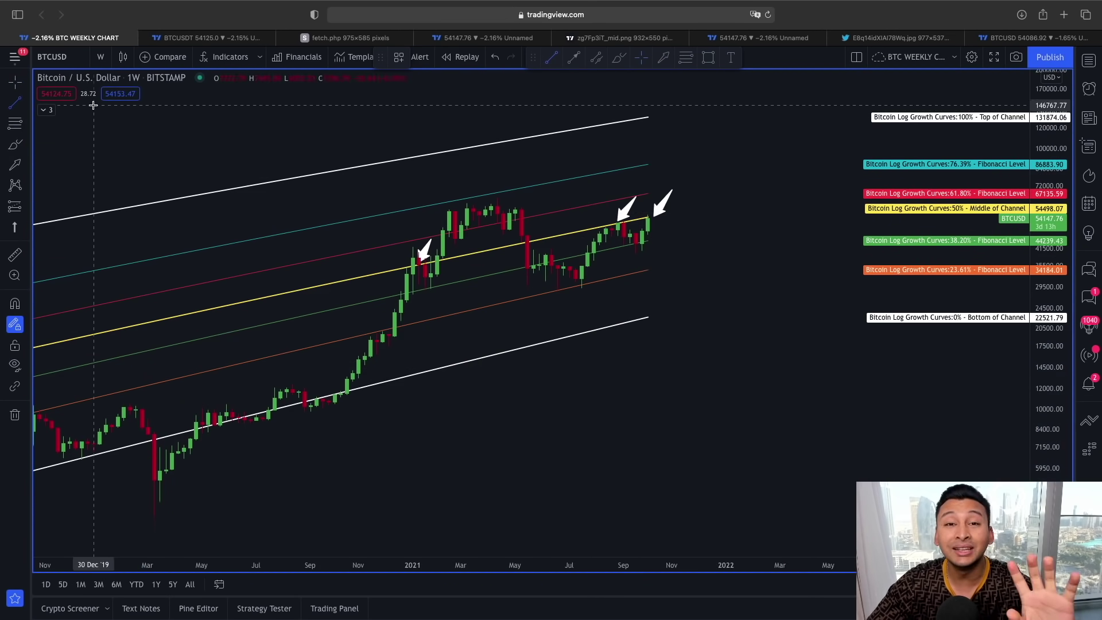
Draw an arrow from the October 2020 low to the March 2021 peak, plus a small retest arrow beneath
{"action": "left_click", "coordinate": [347, 394]}
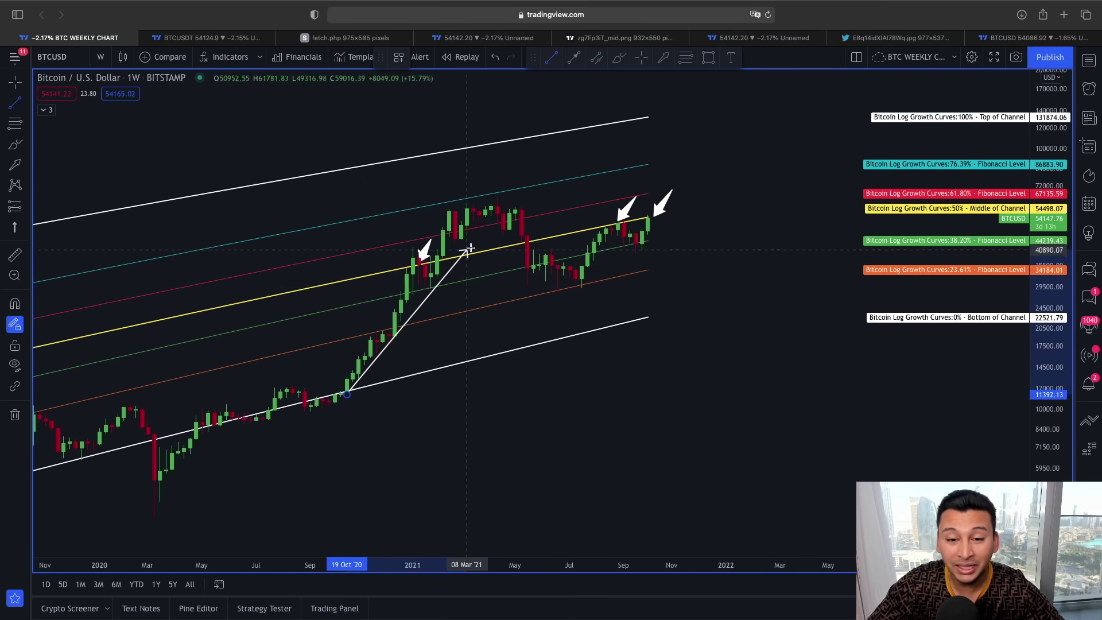
{"action": "left_click", "coordinate": [496, 206]}
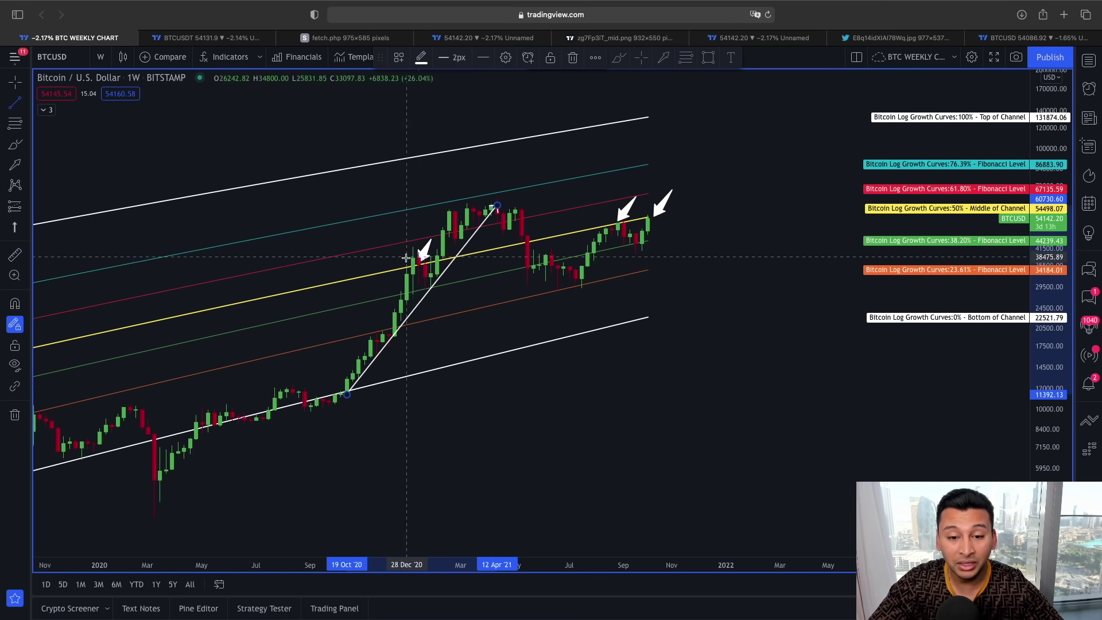
{"action": "left_click", "coordinate": [443, 306]}
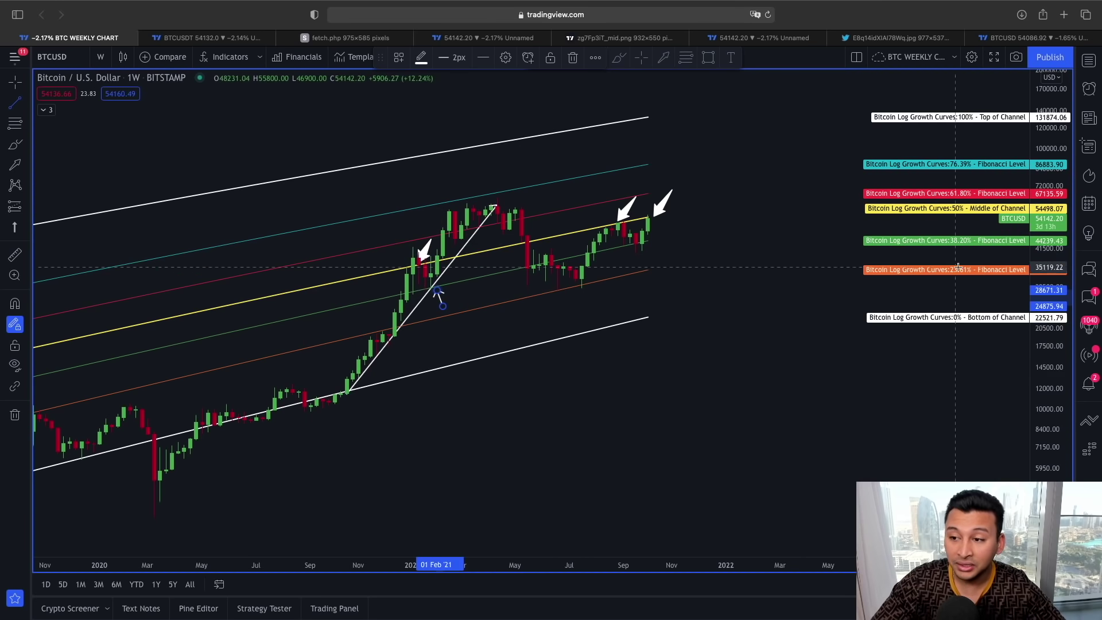
{"action": "scroll", "coordinate": [542, 281], "scroll_direction": "down", "scroll_amount": 10}
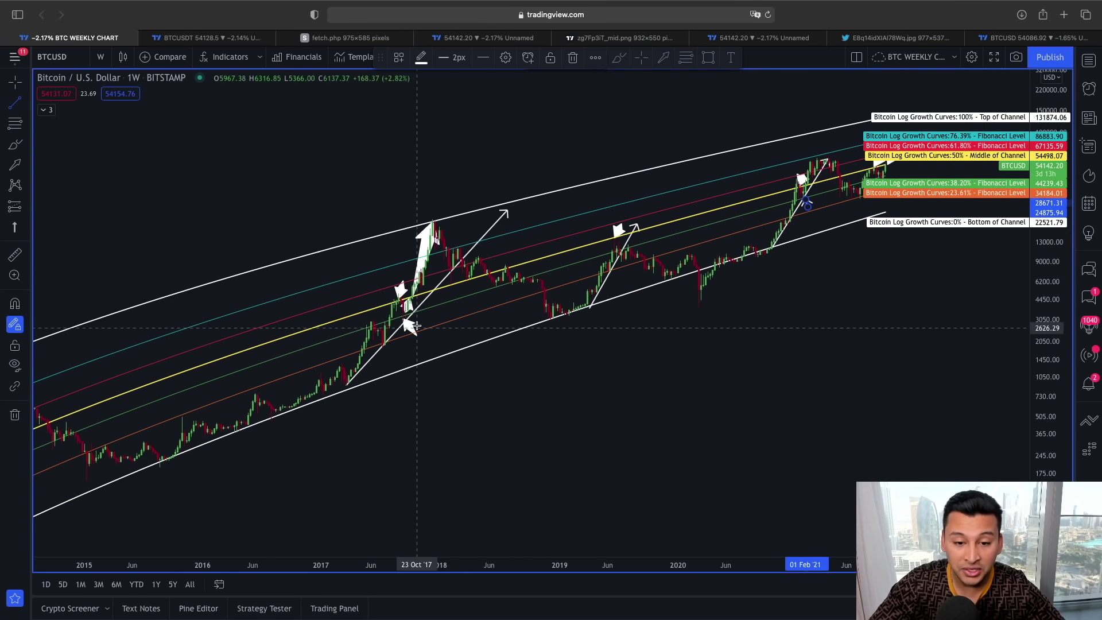
{"action": "scroll", "coordinate": [632, 304], "scroll_direction": "up", "scroll_amount": 10}
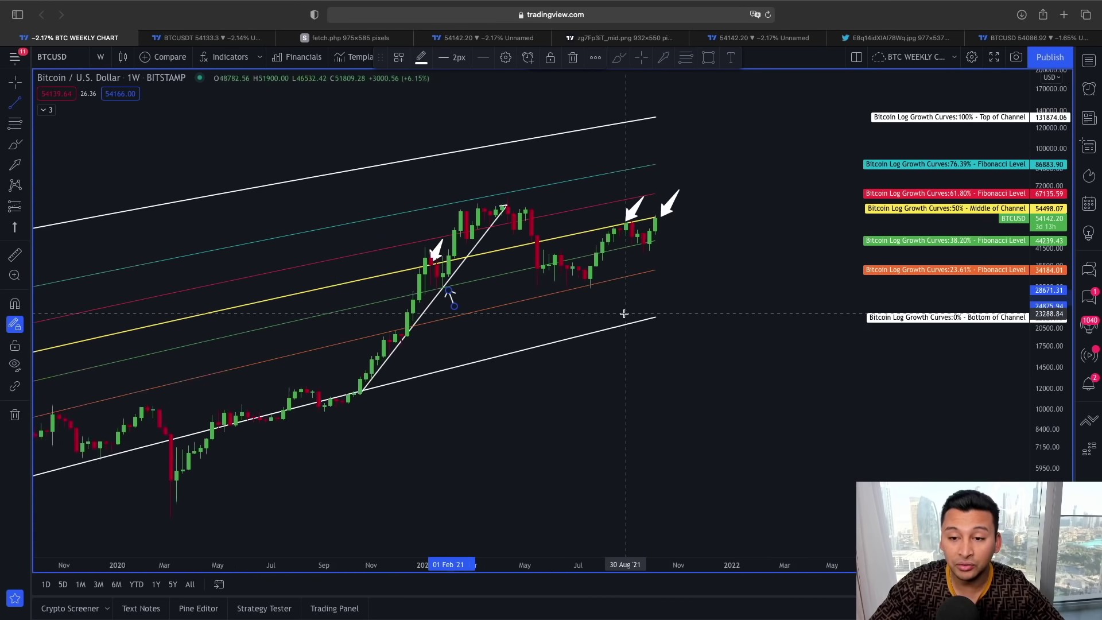
{"action": "left_click", "coordinate": [454, 184]}
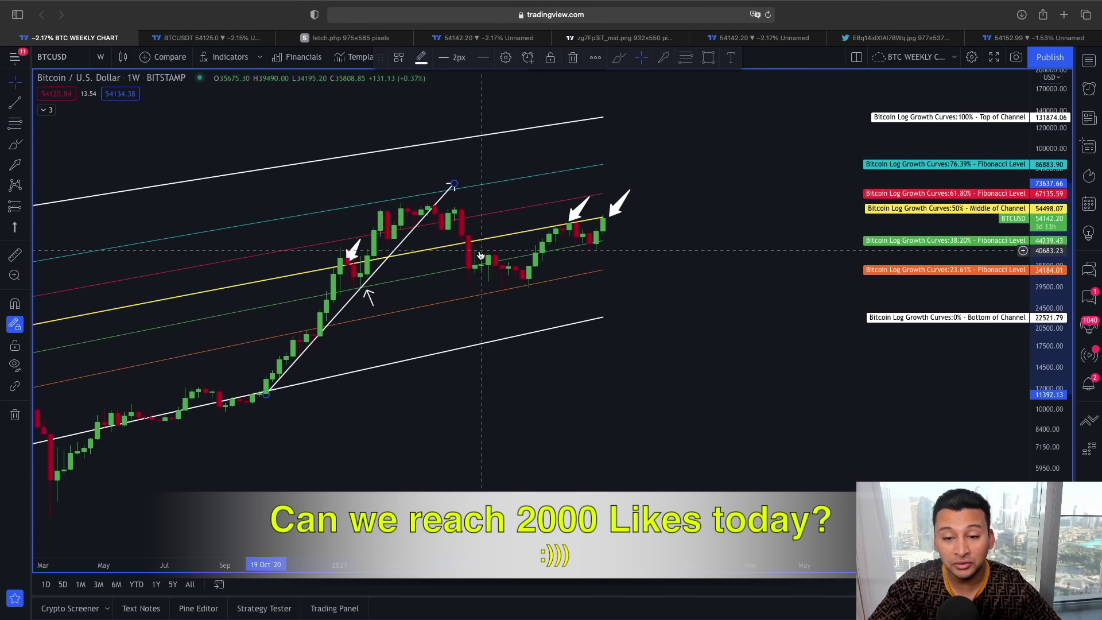
{"action": "left_click", "coordinate": [523, 264]}
{"action": "scroll", "coordinate": [540, 276], "scroll_direction": "up", "scroll_amount": 5}
{"action": "scroll", "coordinate": [524, 285], "scroll_direction": "down", "scroll_amount": 4}
{"action": "scroll", "coordinate": [647, 263], "scroll_direction": "up", "scroll_amount": 2}
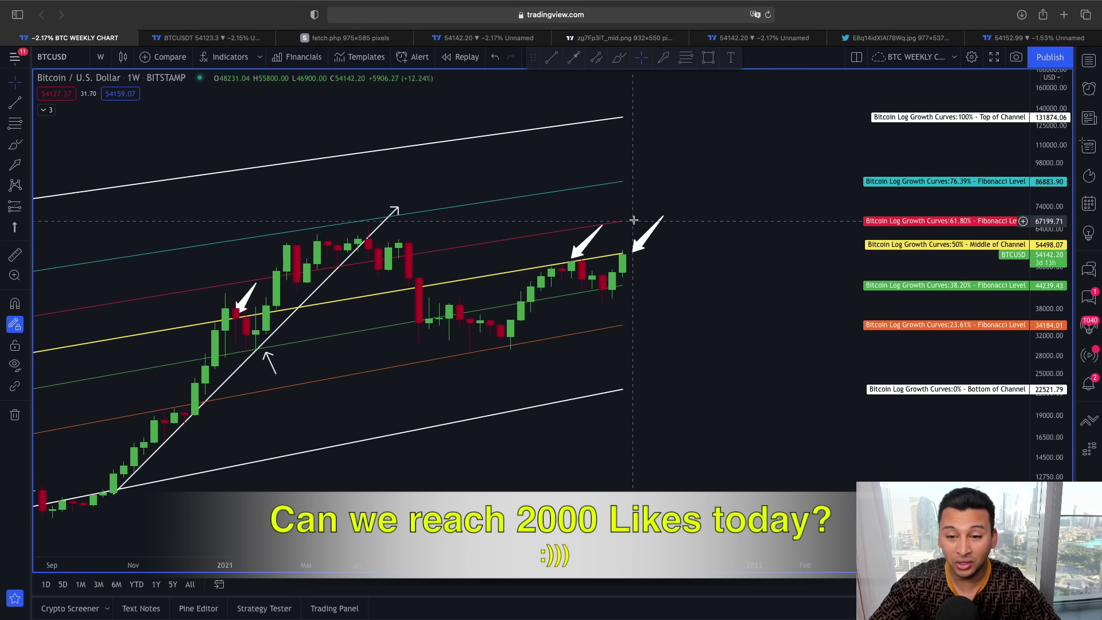
Draw a line from the July 2021 low to the late-August 2021 high, plus a short falling line
{"action": "left_click", "coordinate": [15, 104]}
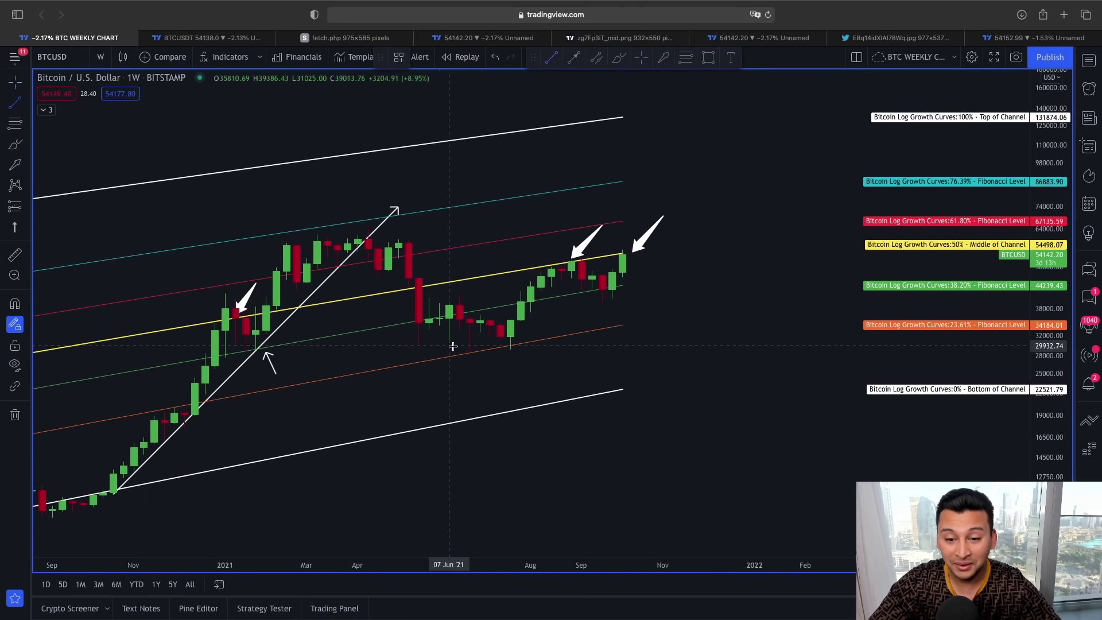
{"action": "left_click", "coordinate": [511, 337]}
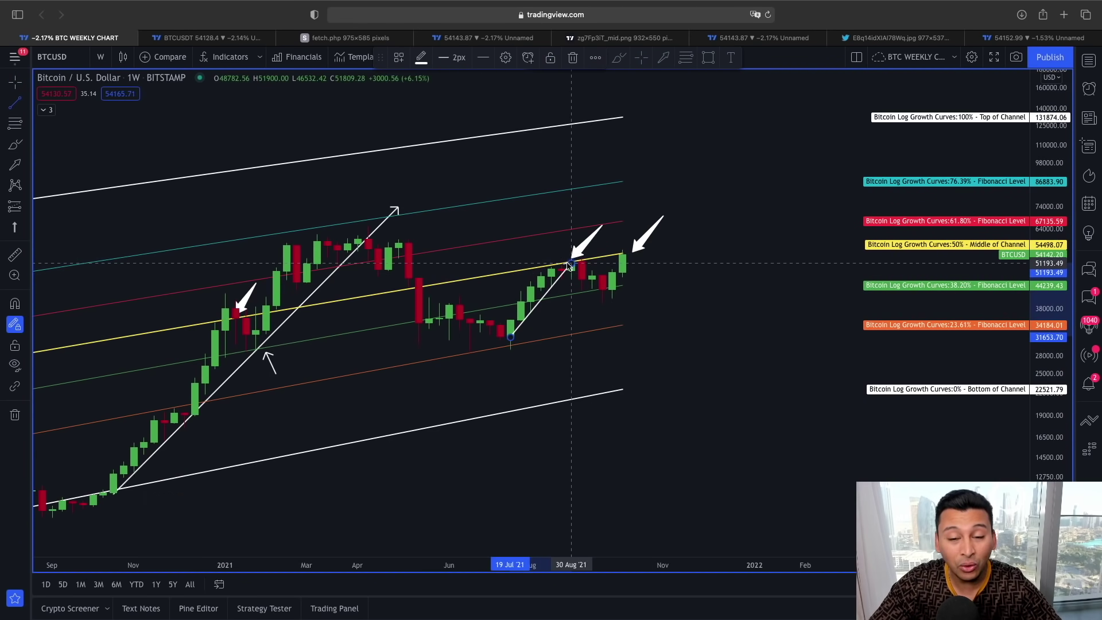
{"action": "left_click", "coordinate": [570, 266]}
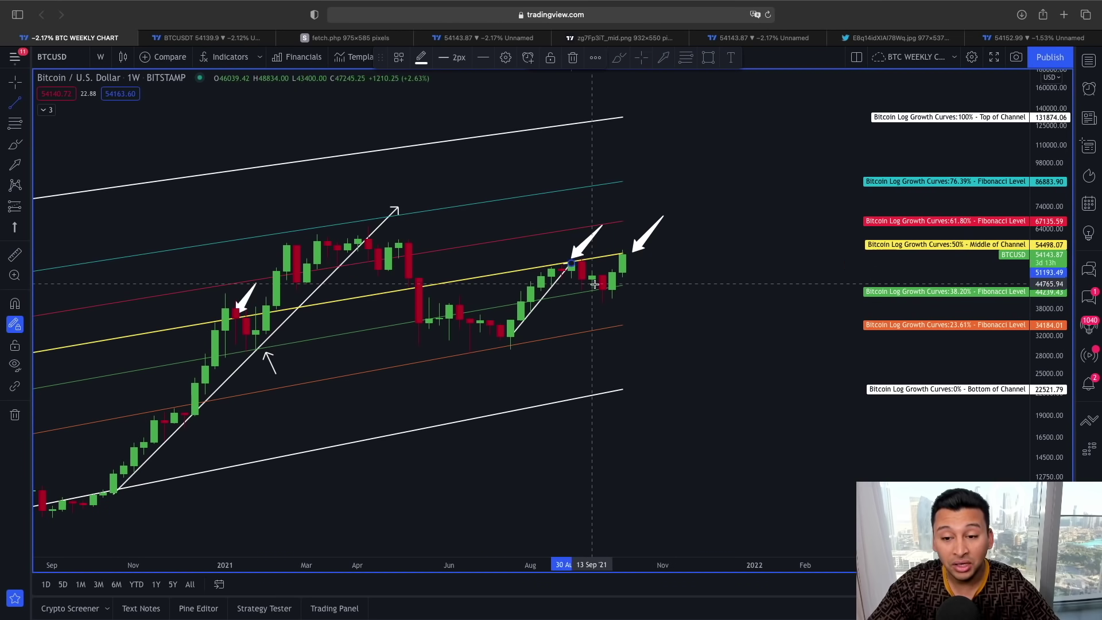
{"action": "left_click", "coordinate": [601, 289]}
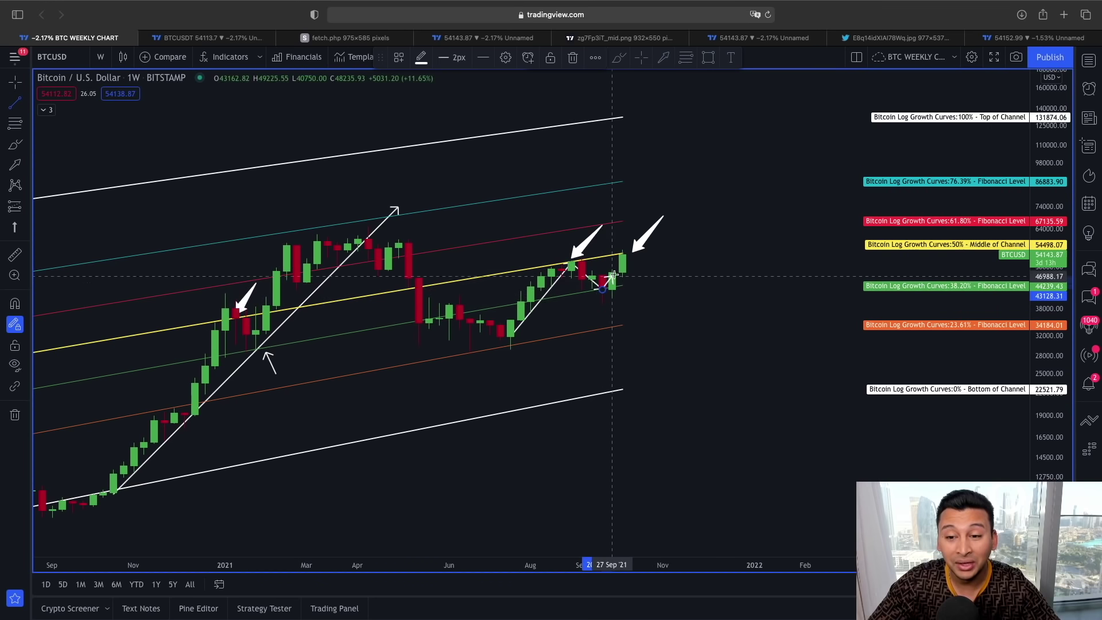
Draw a July–August 2017 trend line and an arrow from the September 2017 pullback toward December's peak
{"action": "left_click", "coordinate": [225, 306]}
{"action": "key", "text": "Escape"}
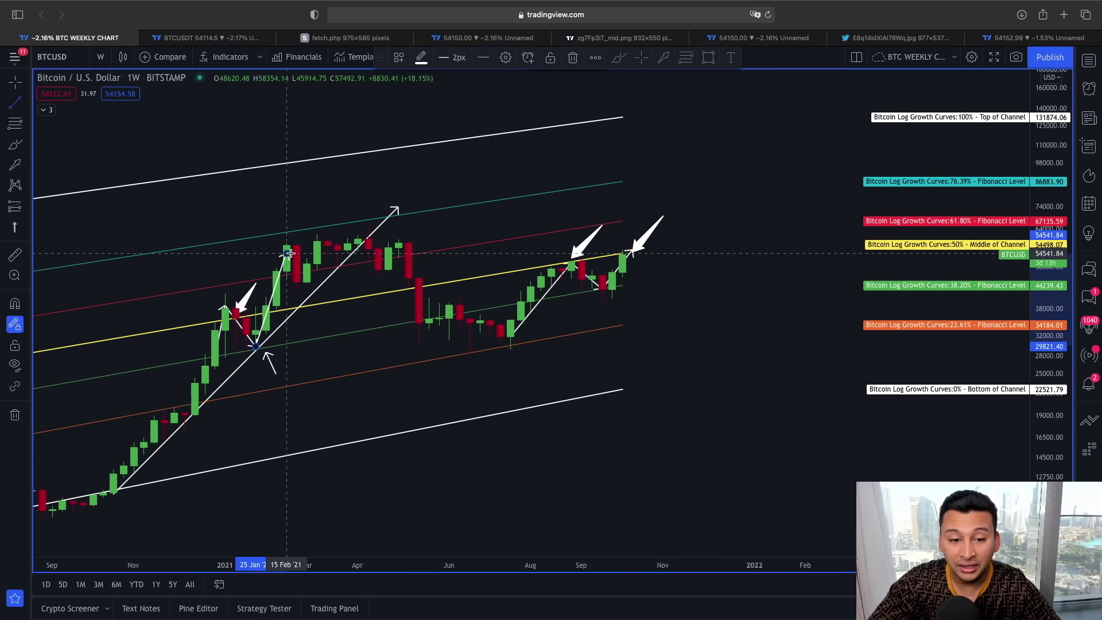
{"action": "scroll", "coordinate": [293, 262], "scroll_direction": "left", "scroll_amount": 10}
{"action": "scroll", "coordinate": [300, 269], "scroll_direction": "left", "scroll_amount": 15}
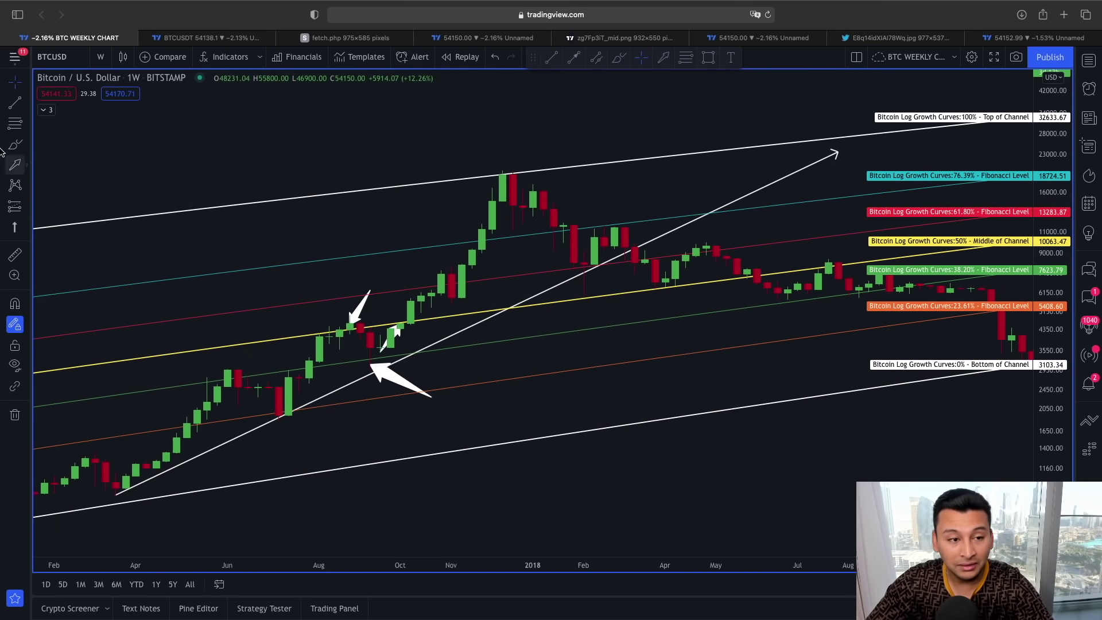
{"action": "left_click", "coordinate": [289, 402]}
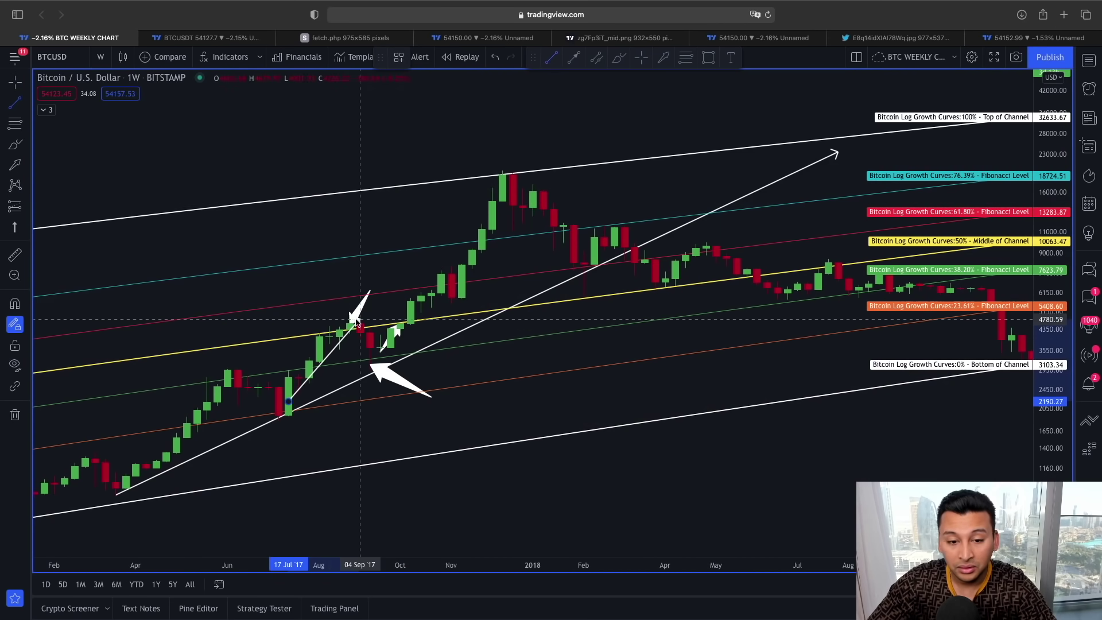
{"action": "left_click", "coordinate": [350, 326]}
{"action": "left_click", "coordinate": [370, 360]}
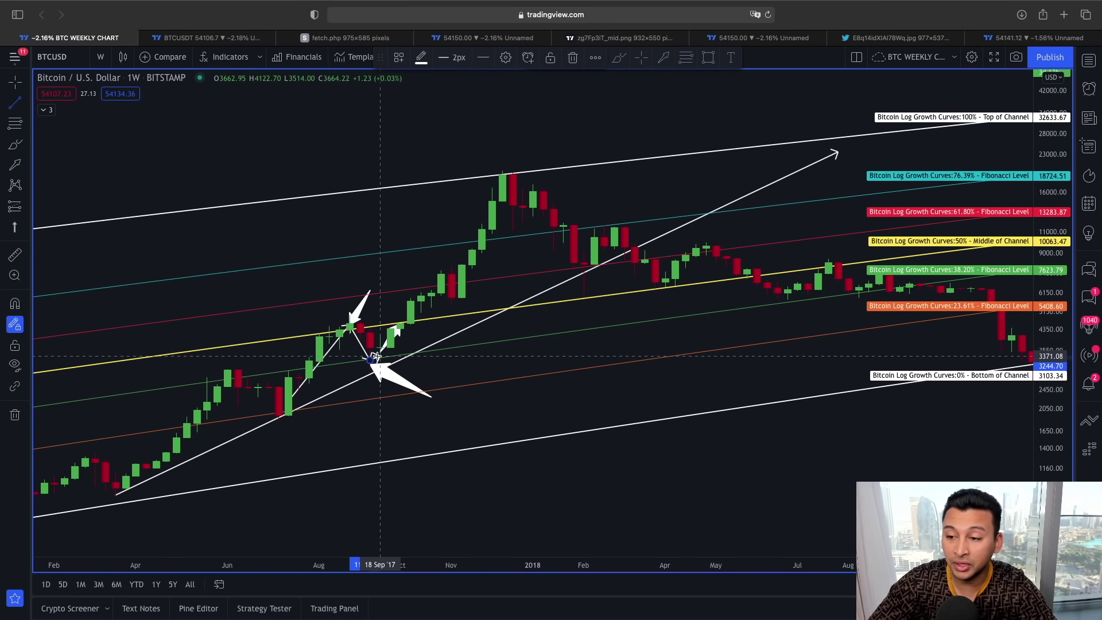
{"action": "left_click", "coordinate": [483, 216]}
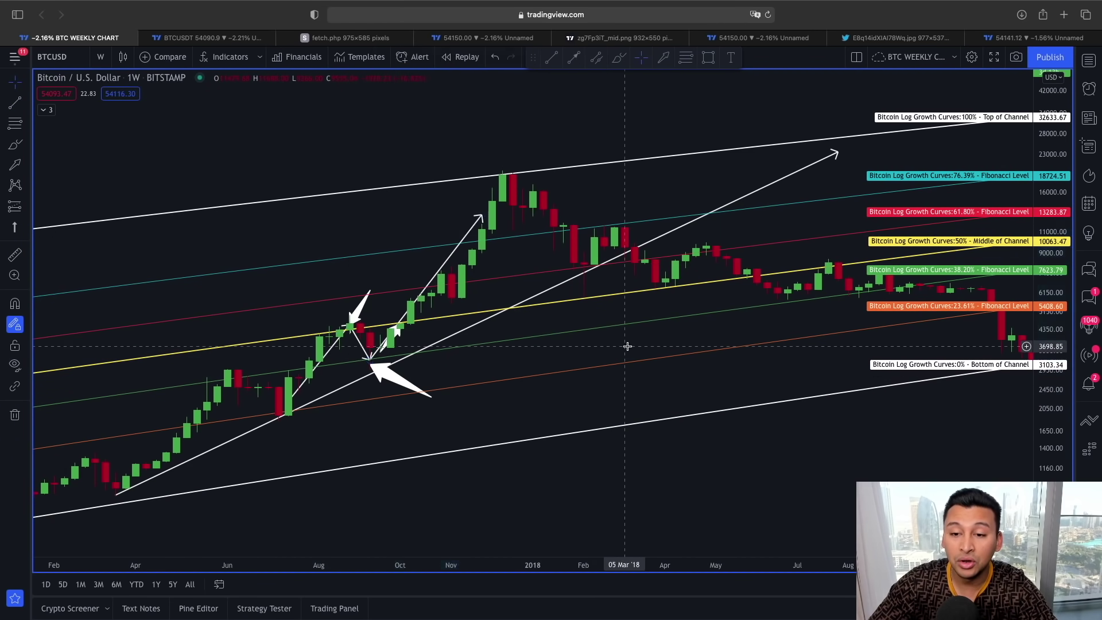
{"action": "scroll", "coordinate": [563, 286], "scroll_direction": "right", "scroll_amount": 10}
{"action": "scroll", "coordinate": [563, 286], "scroll_direction": "right", "scroll_amount": 15}
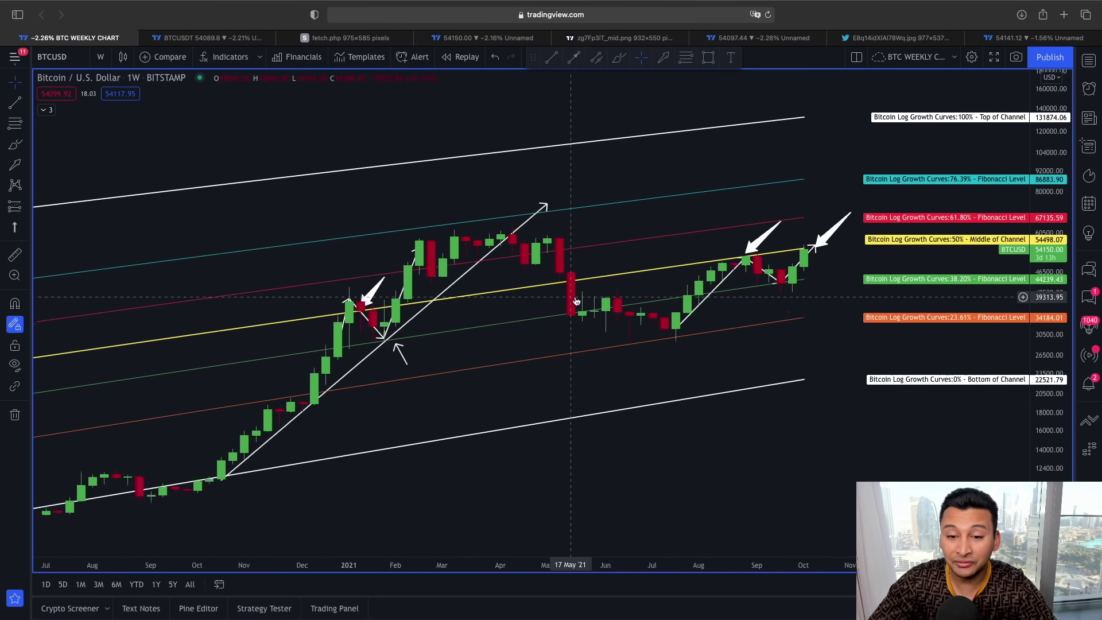
Remove all hand-drawn arrows and trend lines, then brush a short upward stroke at the latest candle
{"action": "scroll", "coordinate": [658, 239], "scroll_direction": "right", "scroll_amount": 3}
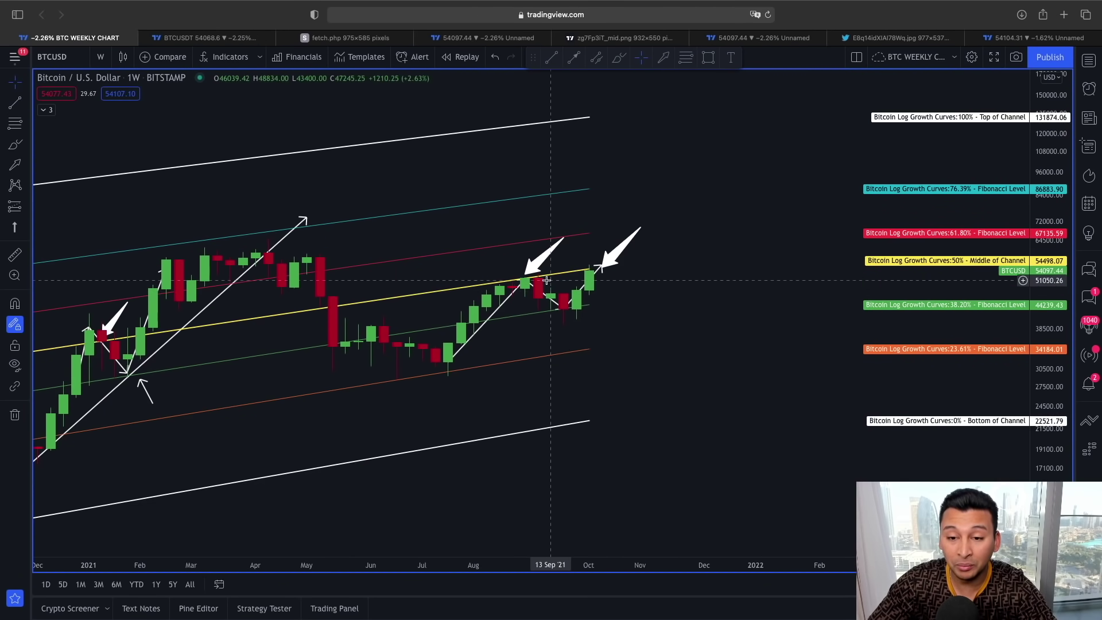
{"action": "scroll", "coordinate": [597, 247], "scroll_direction": "left", "scroll_amount": 2}
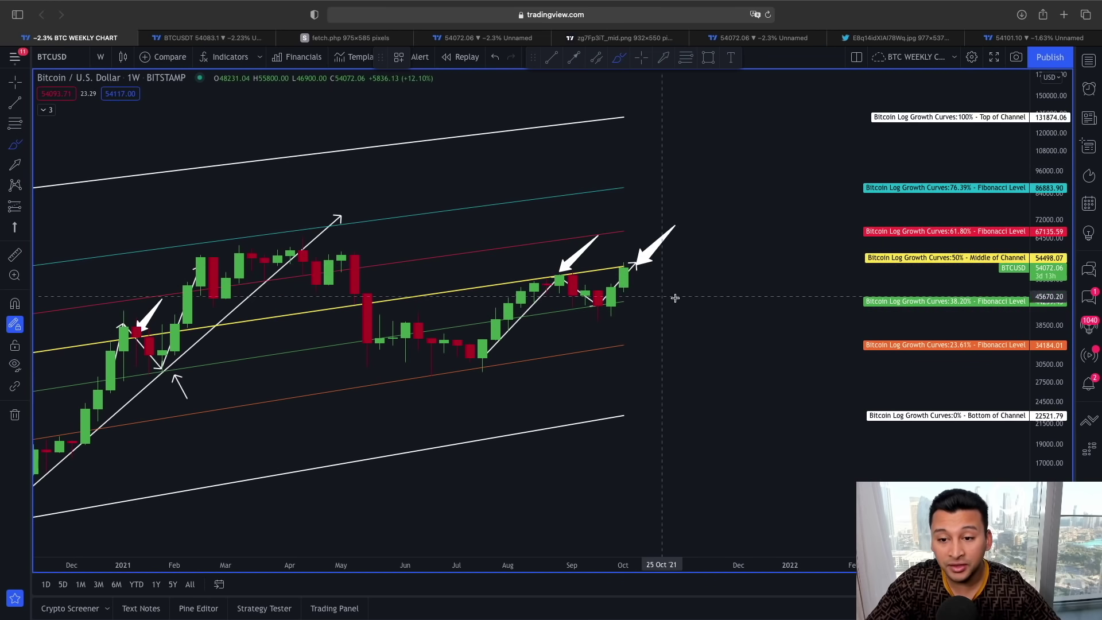
{"action": "left_click", "coordinate": [623, 263]}
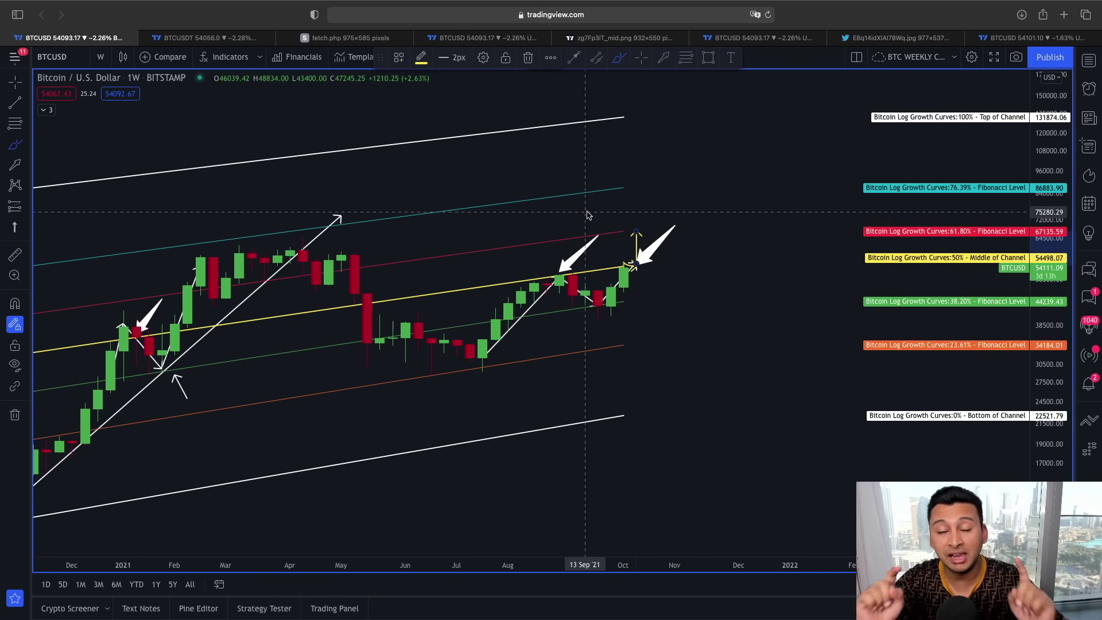
{"action": "left_click", "coordinate": [14, 416]}
{"action": "left_click", "coordinate": [15, 163]}
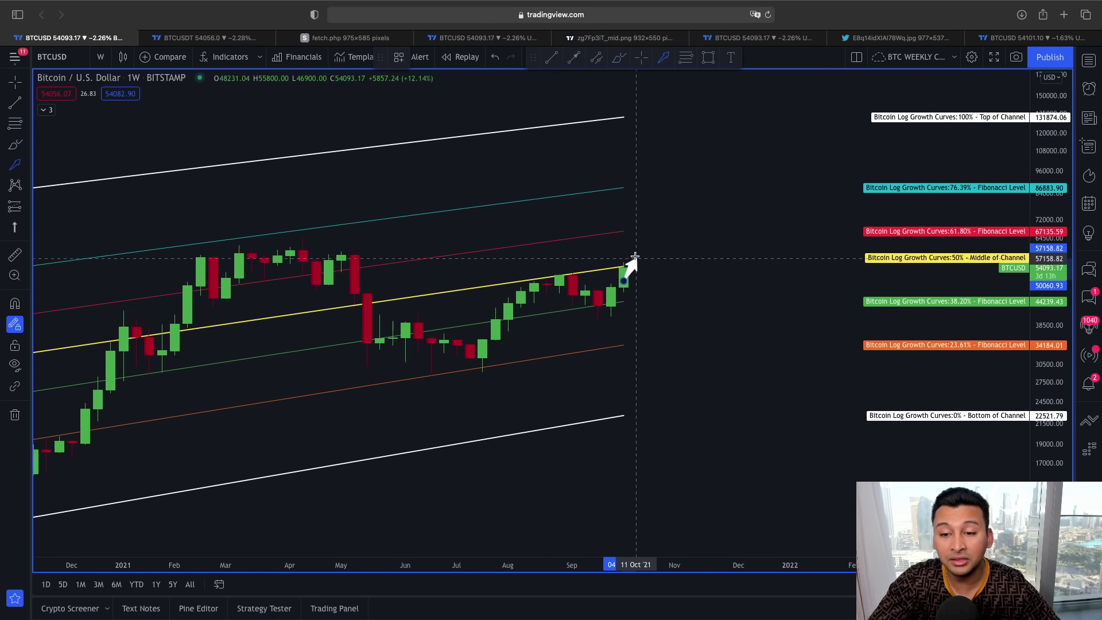
{"action": "mouse_move", "coordinate": [624, 281]}
{"action": "left_mouse_down"}
{"action": "mouse_move", "coordinate": [443, 294]}
{"action": "mouse_move", "coordinate": [615, 276]}
{"action": "mouse_move", "coordinate": [636, 250]}
{"action": "mouse_move", "coordinate": [650, 265]}
{"action": "mouse_move", "coordinate": [661, 231]}
{"action": "left_mouse_up"}
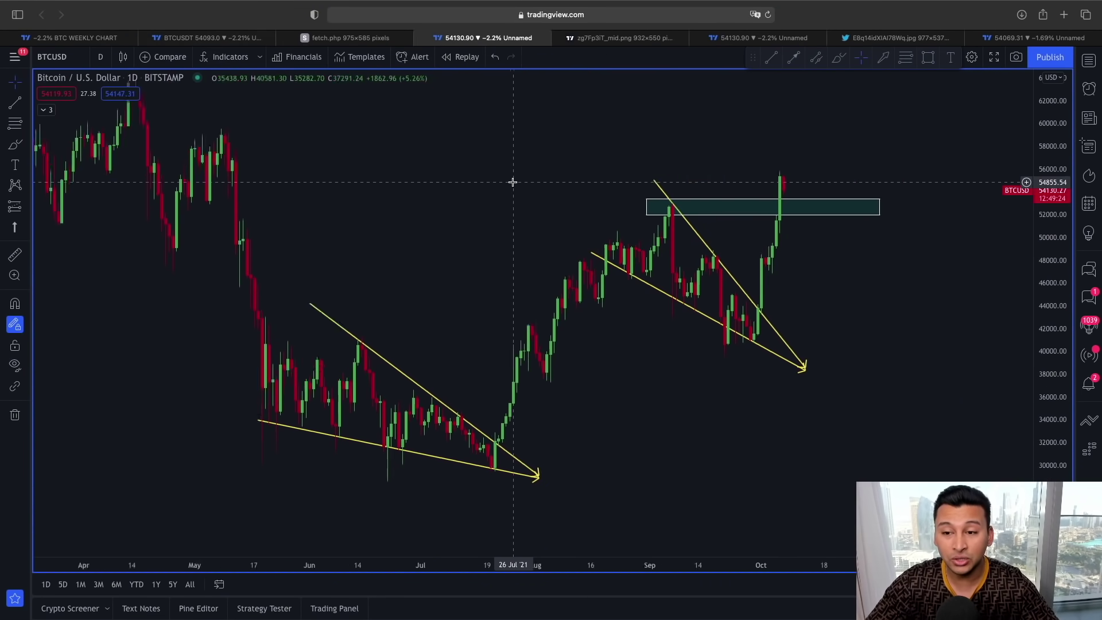
Frame both wedges on the daily chart and brush a wavy yellow path through the first wedge
{"action": "mouse_move", "coordinate": [513, 182]}
{"action": "left_mouse_down"}
{"action": "mouse_move", "coordinate": [379, 182]}
{"action": "mouse_move", "coordinate": [548, 182]}
{"action": "mouse_move", "coordinate": [500, 192]}
{"action": "left_mouse_up"}
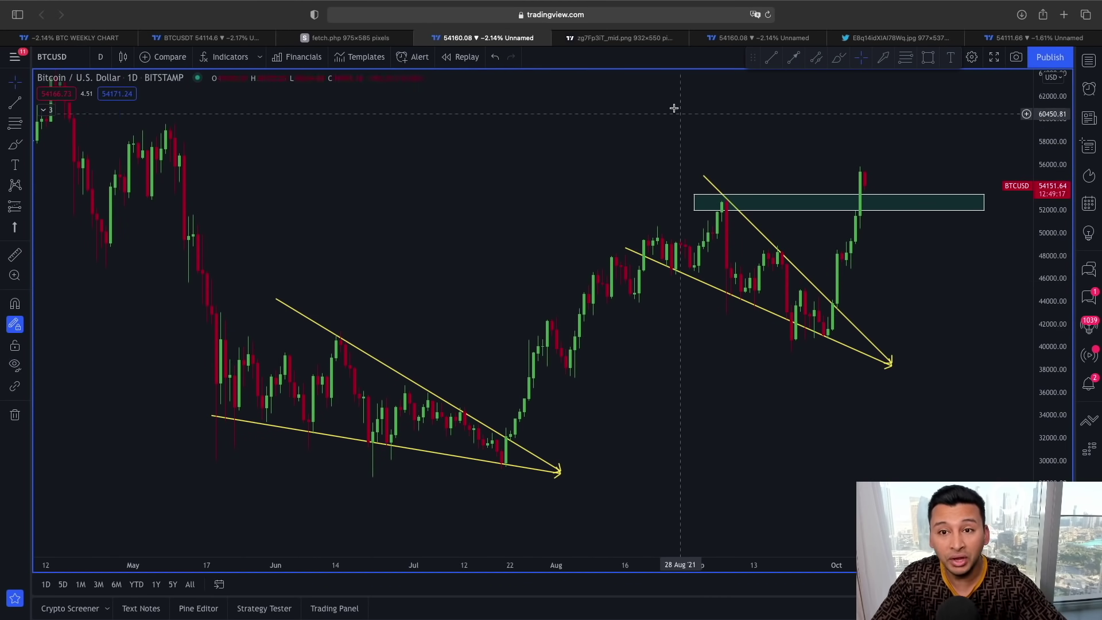
{"action": "left_click", "coordinate": [620, 38]}
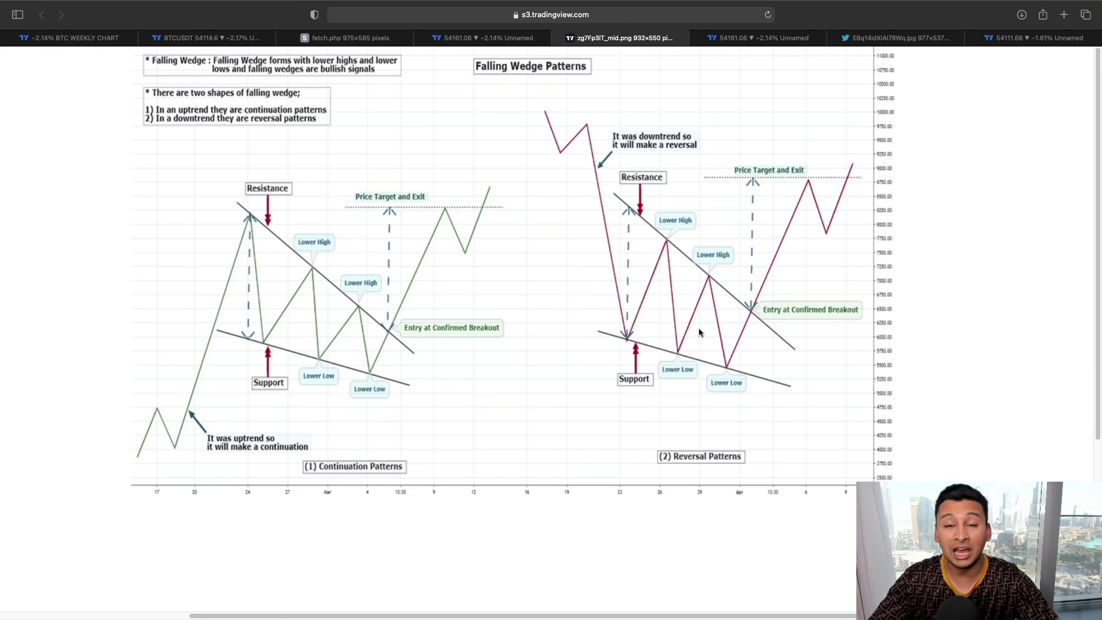
{"action": "left_click", "coordinate": [483, 37]}
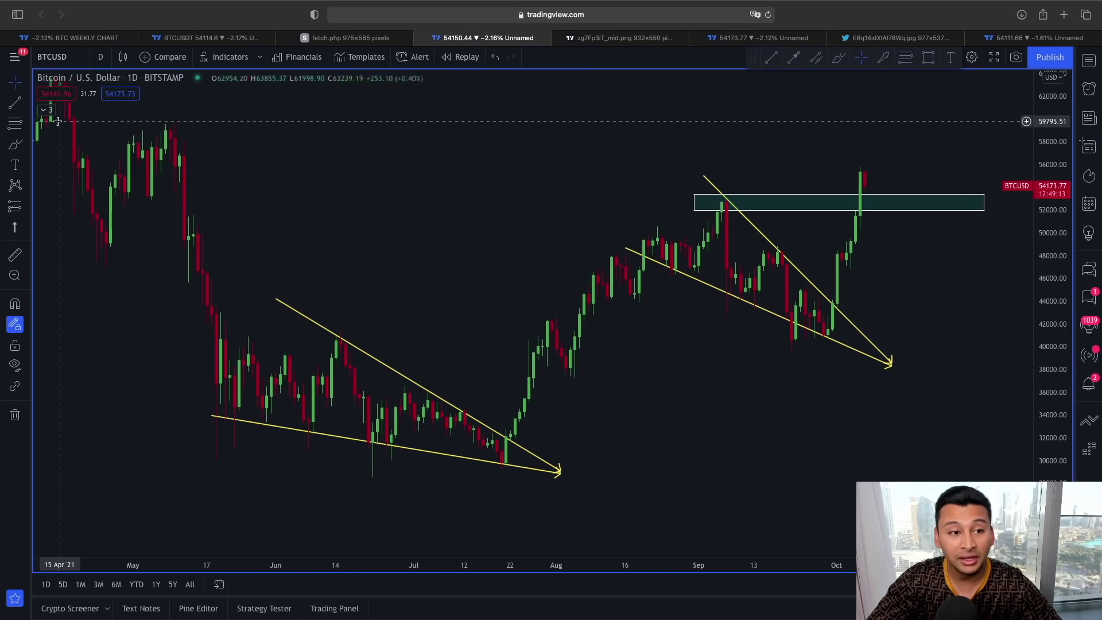
{"action": "left_click", "coordinate": [7, 144]}
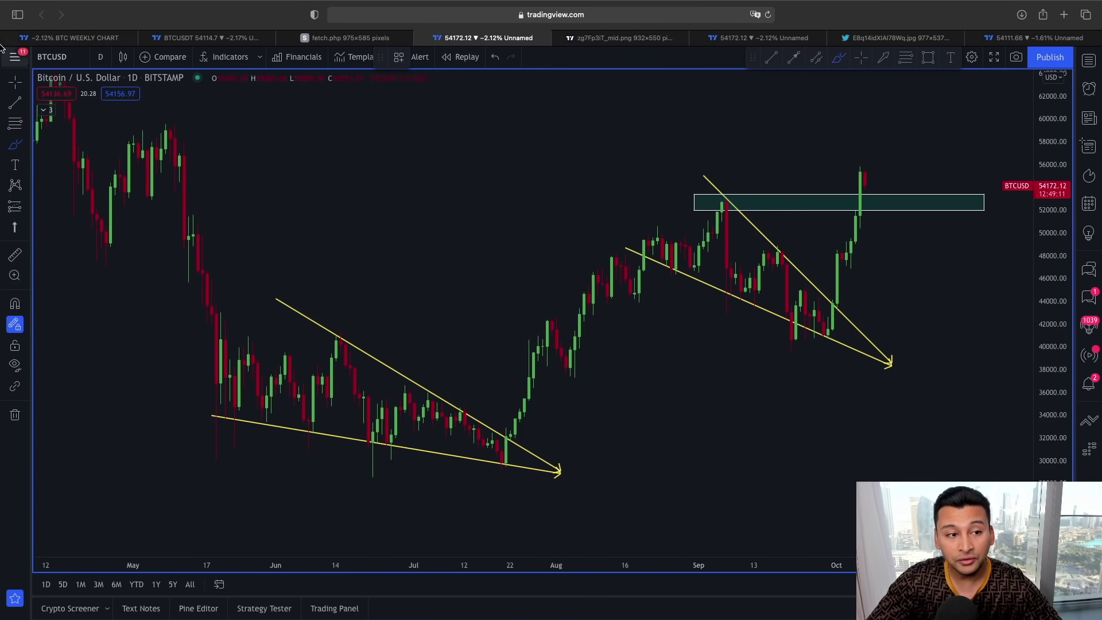
{"action": "mouse_move", "coordinate": [46, 124]}
{"action": "left_mouse_down"}
{"action": "mouse_move", "coordinate": [187, 166]}
{"action": "mouse_move", "coordinate": [273, 353]}
{"action": "mouse_move", "coordinate": [479, 428]}
{"action": "mouse_move", "coordinate": [660, 217]}
{"action": "left_mouse_up"}
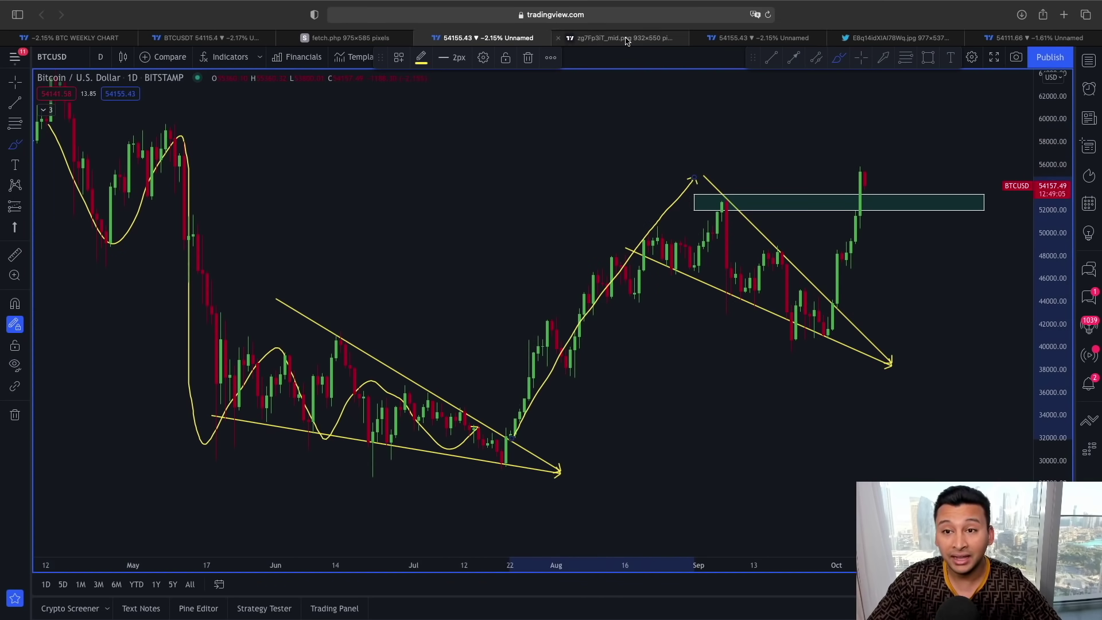
Switch between the chart and the 'Falling Wedge Patterns' reference image tab
{"action": "left_click", "coordinate": [626, 37]}
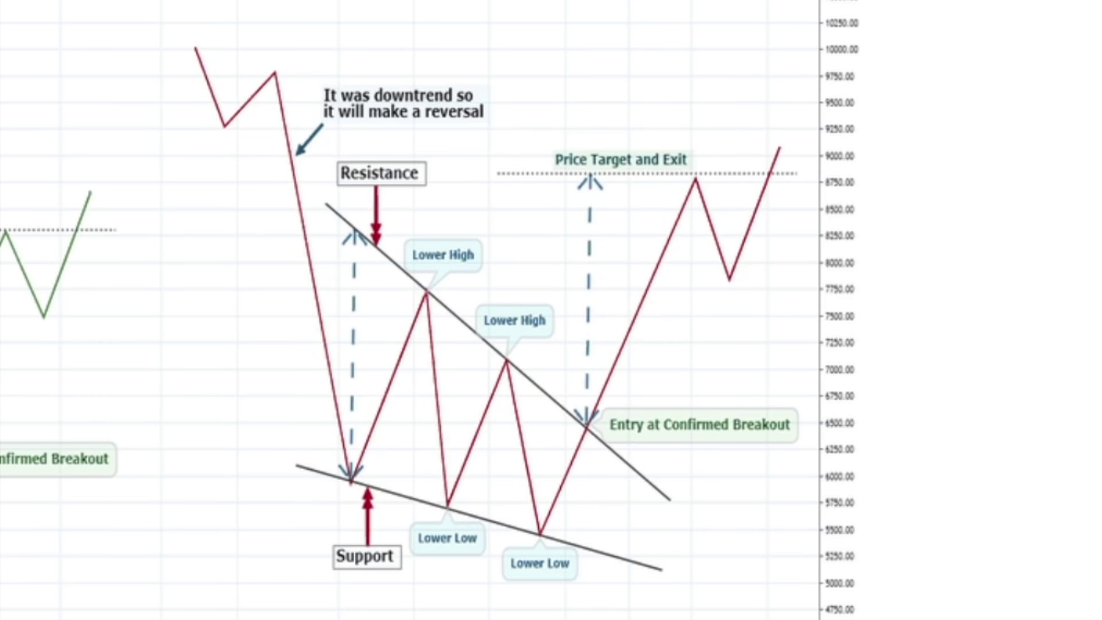
{"action": "left_click", "coordinate": [494, 38]}
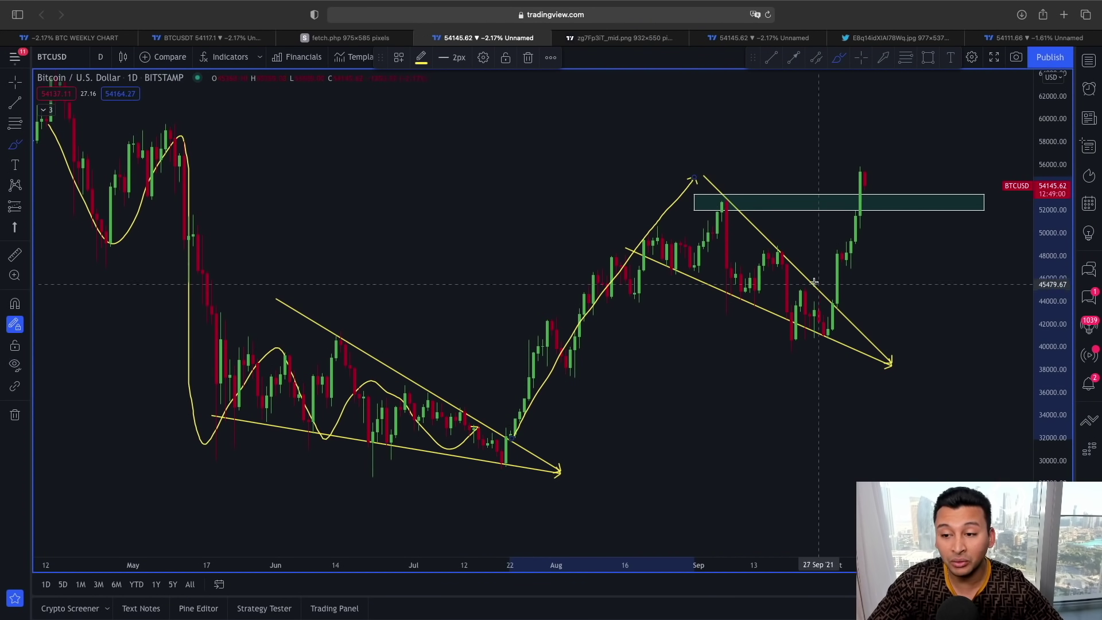
{"action": "left_click", "coordinate": [593, 40]}
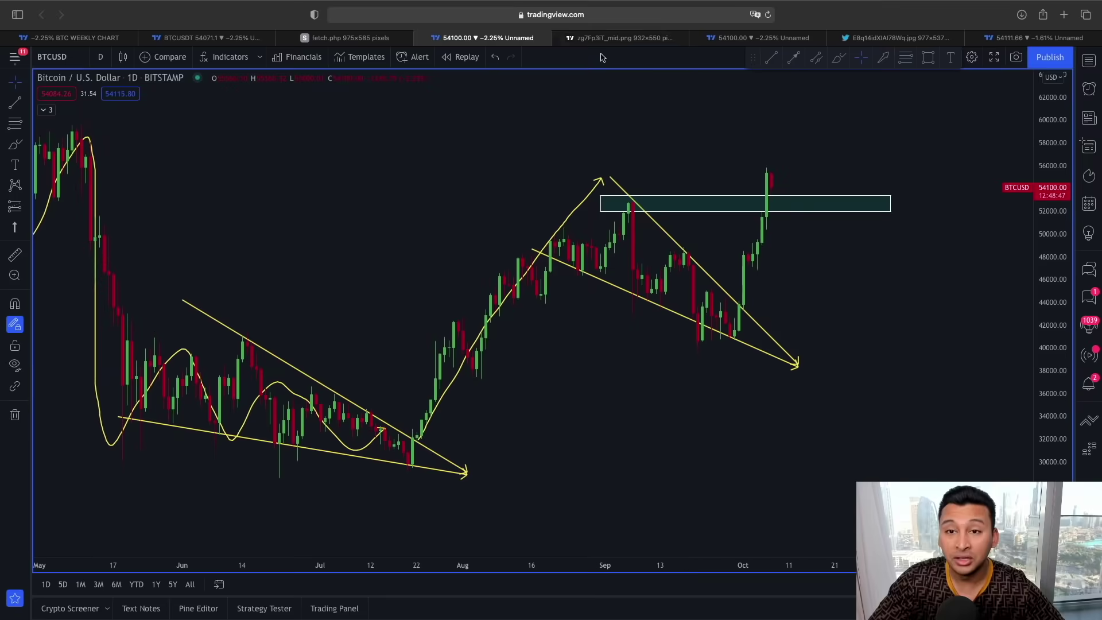
{"action": "left_click", "coordinate": [620, 38]}
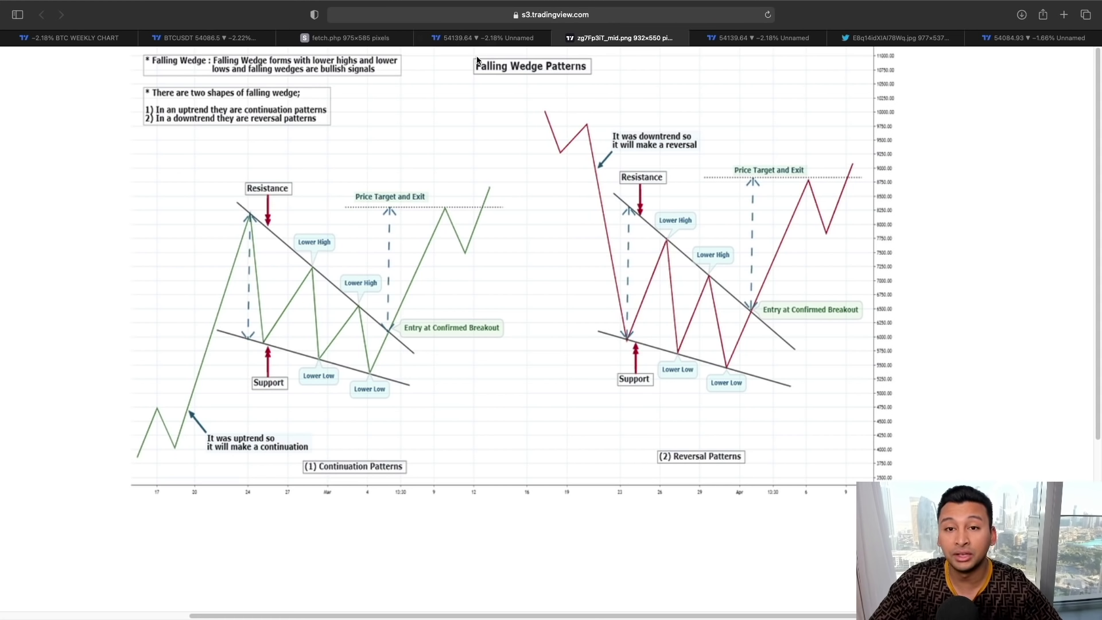
Undo the freehand wave drawings on the BTC daily chart
{"action": "left_click", "coordinate": [460, 38]}
{"action": "scroll", "coordinate": [485, 373], "scroll_direction": "left", "scroll_amount": 5}
{"action": "key", "text": "super+z"}
{"action": "key", "text": "super+z"}
{"action": "key", "text": "super+z"}
{"action": "right_click", "coordinate": [758, 406]}
{"action": "scroll", "coordinate": [716, 140], "scroll_direction": "right", "scroll_amount": 5}
{"action": "left_click", "coordinate": [725, 198]}
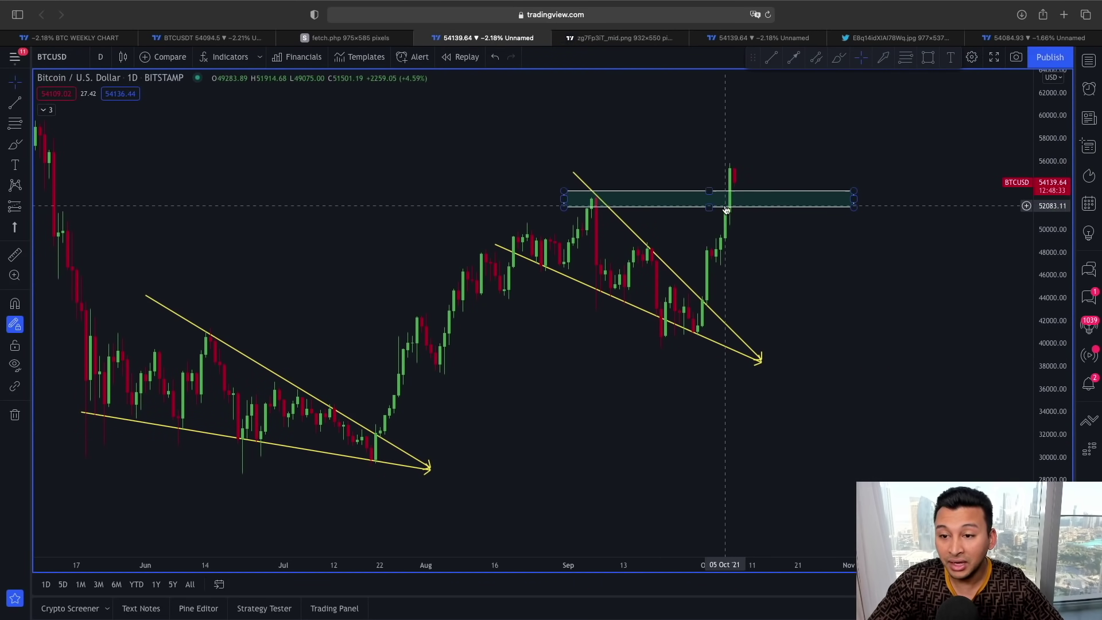
{"action": "left_click", "coordinate": [734, 194]}
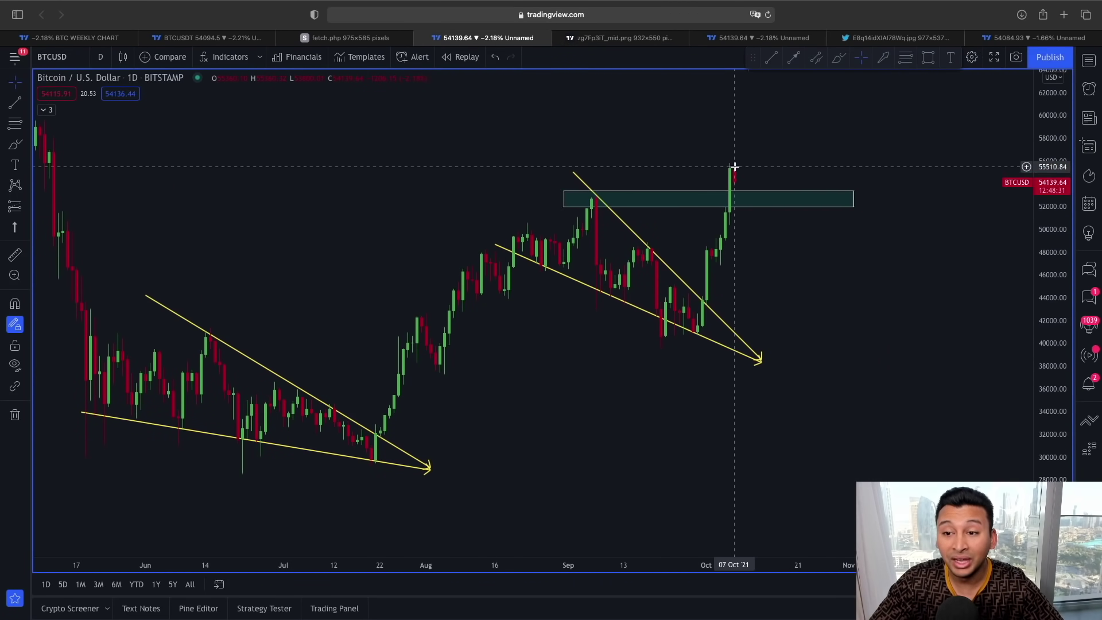
Draw an arrow from the latest candle top to the green zone retest, and slim the zone to a thin band
{"action": "scroll", "coordinate": [745, 199], "scroll_direction": "right", "scroll_amount": 2}
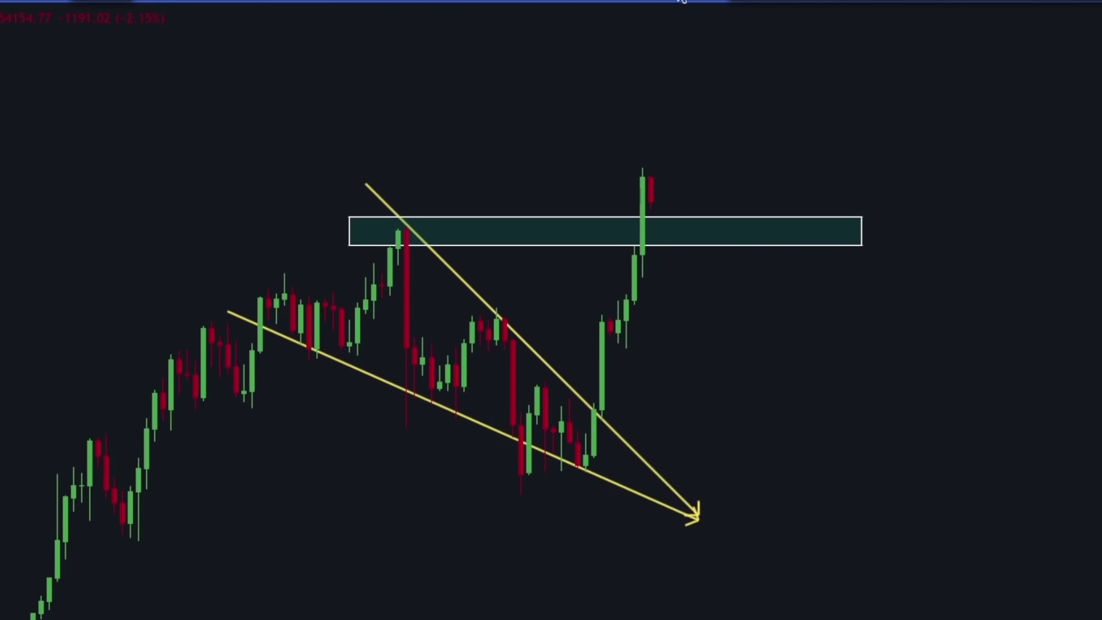
{"action": "left_click", "coordinate": [635, 161]}
{"action": "left_click", "coordinate": [675, 223]}
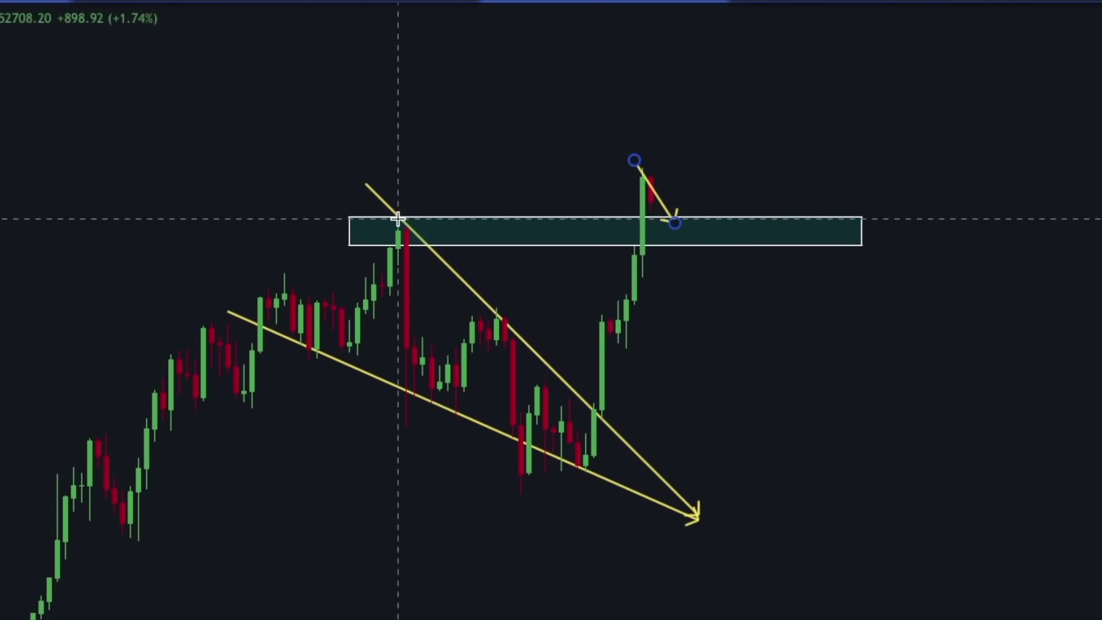
{"action": "left_click", "coordinate": [366, 229]}
{"action": "mouse_move", "coordinate": [349, 245]}
{"action": "left_mouse_down"}
{"action": "mouse_move", "coordinate": [349, 226]}
{"action": "mouse_move", "coordinate": [356, 232]}
{"action": "left_mouse_up"}
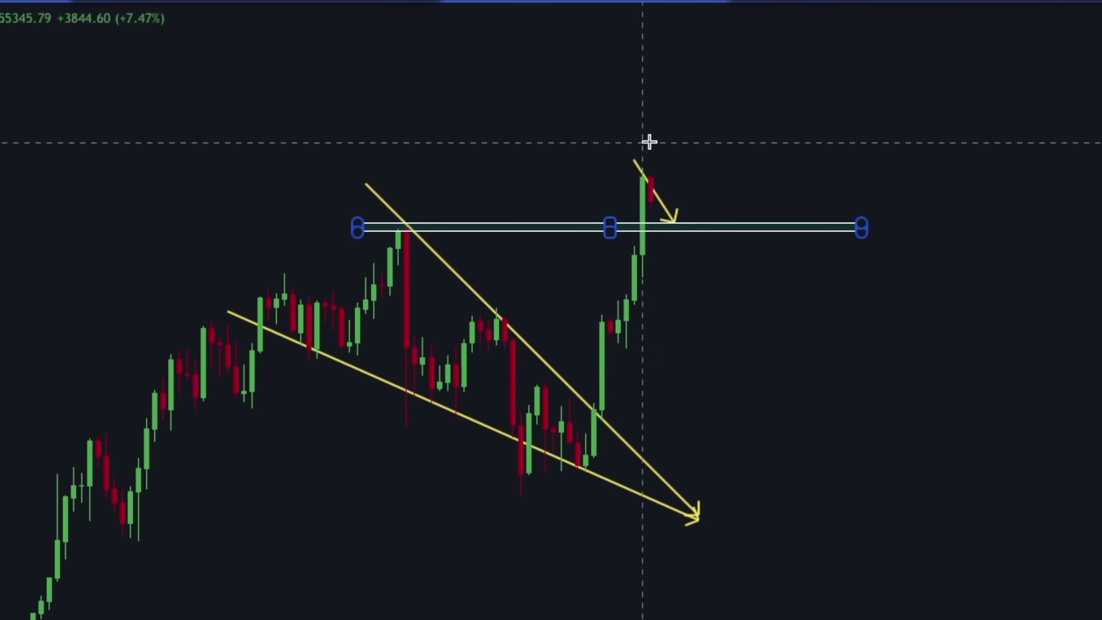
Move the retest arrow onto the latest peak, add a continuation arrow and a September-high arrow to the zone
{"action": "left_click", "coordinate": [799, 14]}
{"action": "left_click_drag", "start_coordinate": [635, 160], "coordinate": [649, 167]}
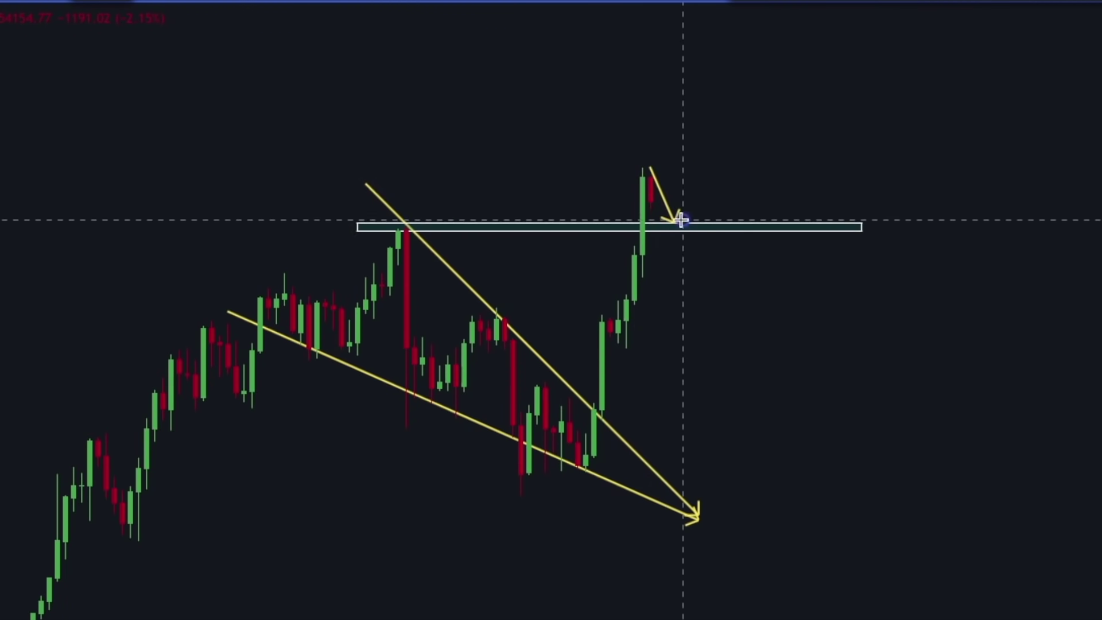
{"action": "left_click", "coordinate": [754, 126]}
{"action": "left_click", "coordinate": [497, 151]}
{"action": "left_click", "coordinate": [405, 221]}
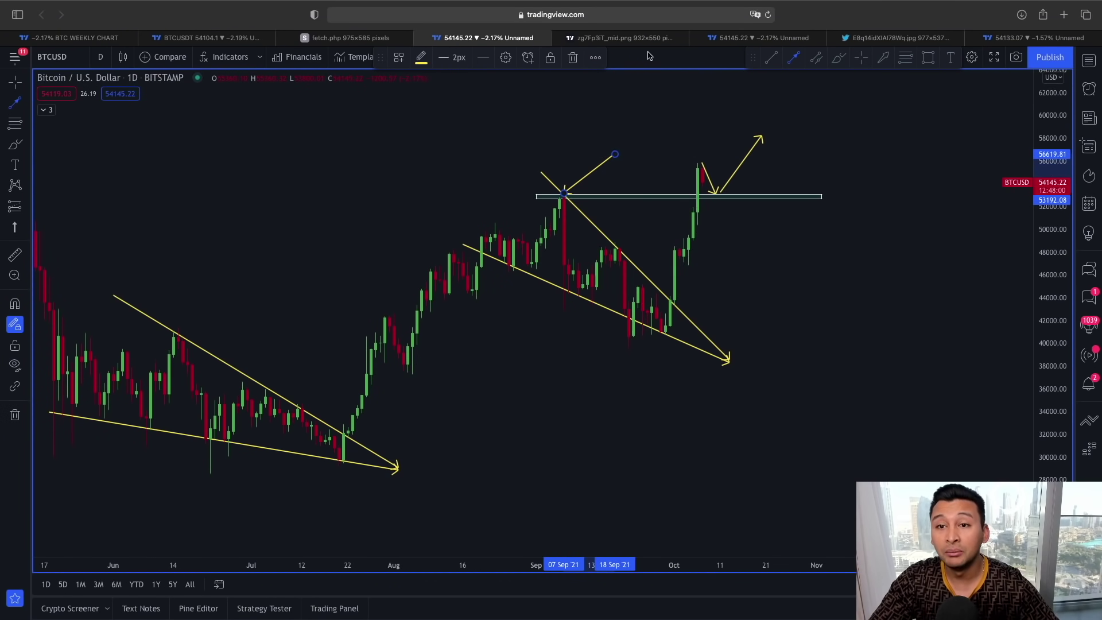
{"action": "left_click", "coordinate": [752, 38]}
Switch between the BTC daily chart and the bump-and-run pattern reference image tab
{"action": "scroll", "coordinate": [538, 91], "scroll_direction": "right", "scroll_amount": 5}
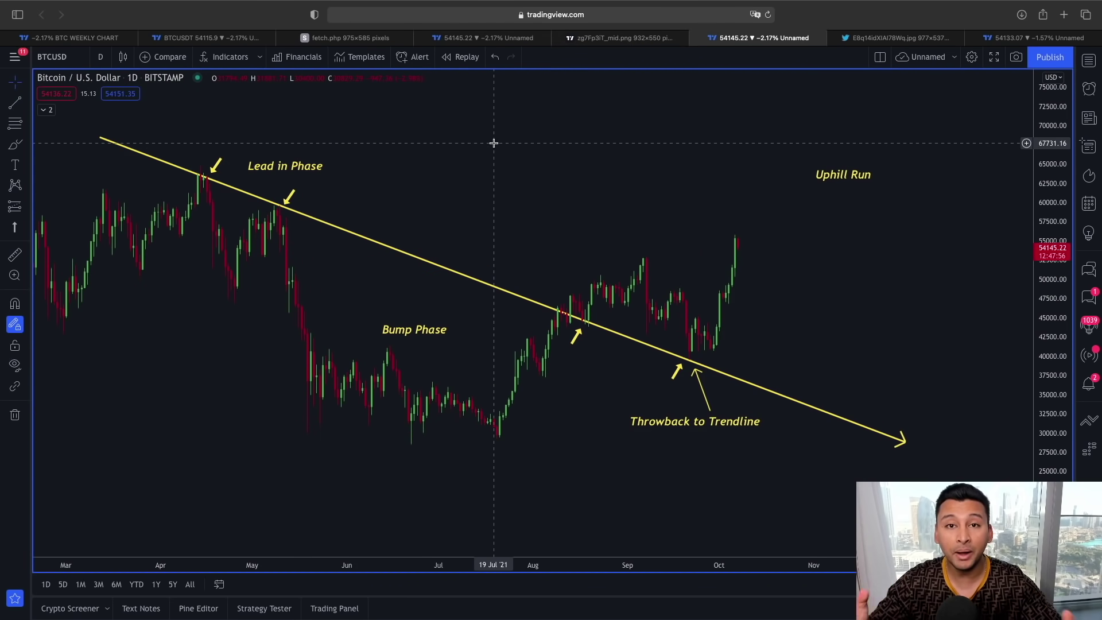
{"action": "scroll", "coordinate": [543, 175], "scroll_direction": "down", "scroll_amount": 3}
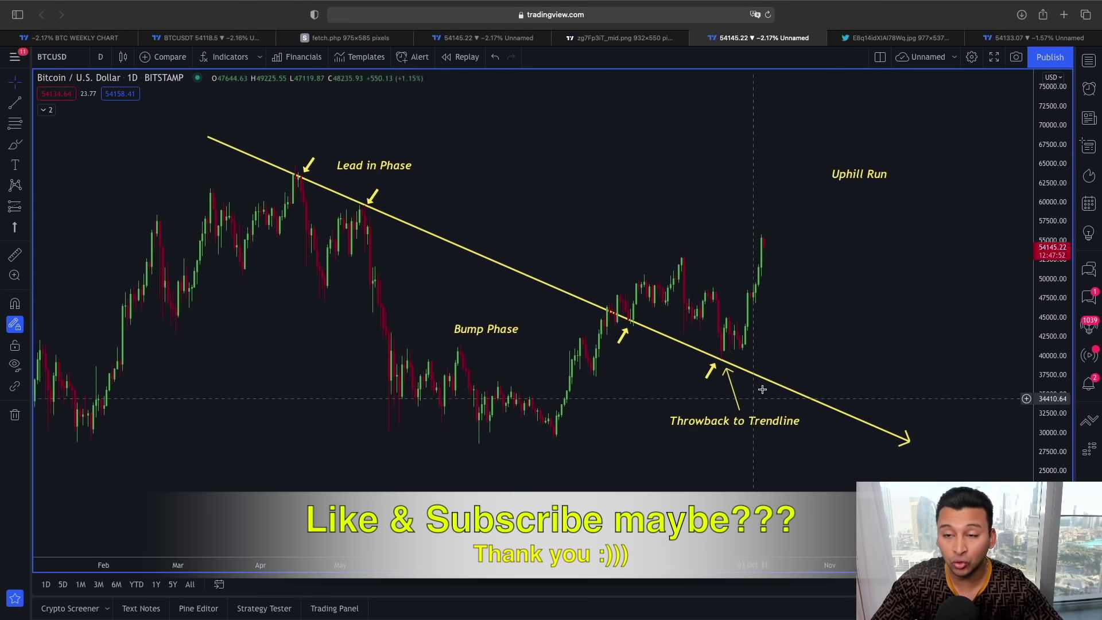
{"action": "left_click", "coordinate": [861, 38]}
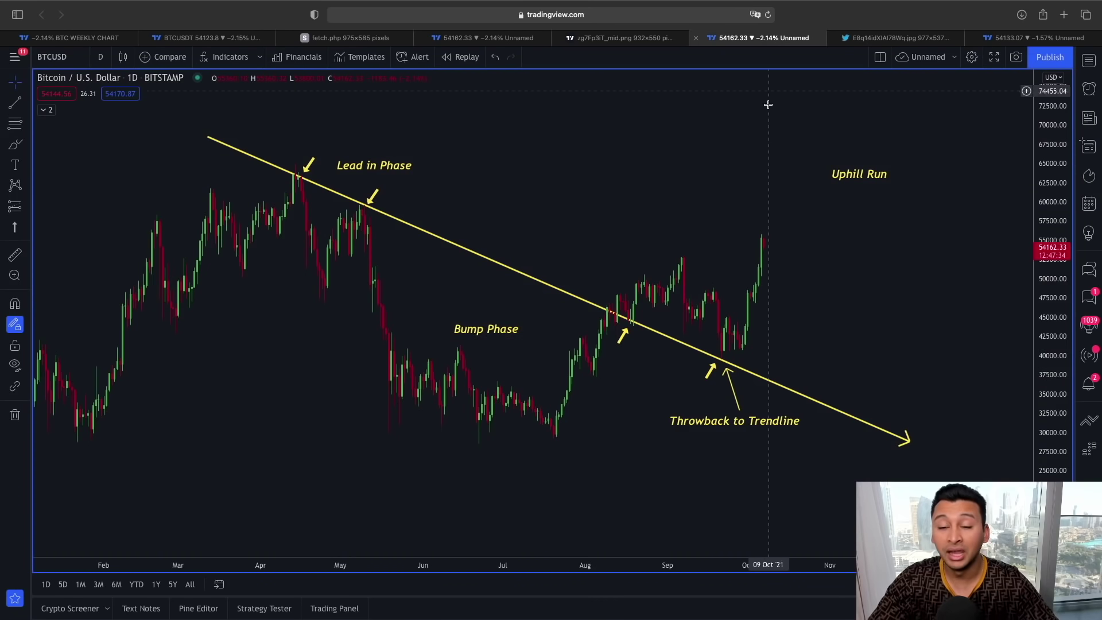
{"action": "scroll", "coordinate": [686, 244], "scroll_direction": "right", "scroll_amount": 2}
{"action": "key", "text": "alt+b"}
{"action": "mouse_move", "coordinate": [692, 296]}
{"action": "left_mouse_down"}
{"action": "mouse_move", "coordinate": [670, 259]}
{"action": "mouse_move", "coordinate": [809, 255]}
{"action": "left_mouse_up"}
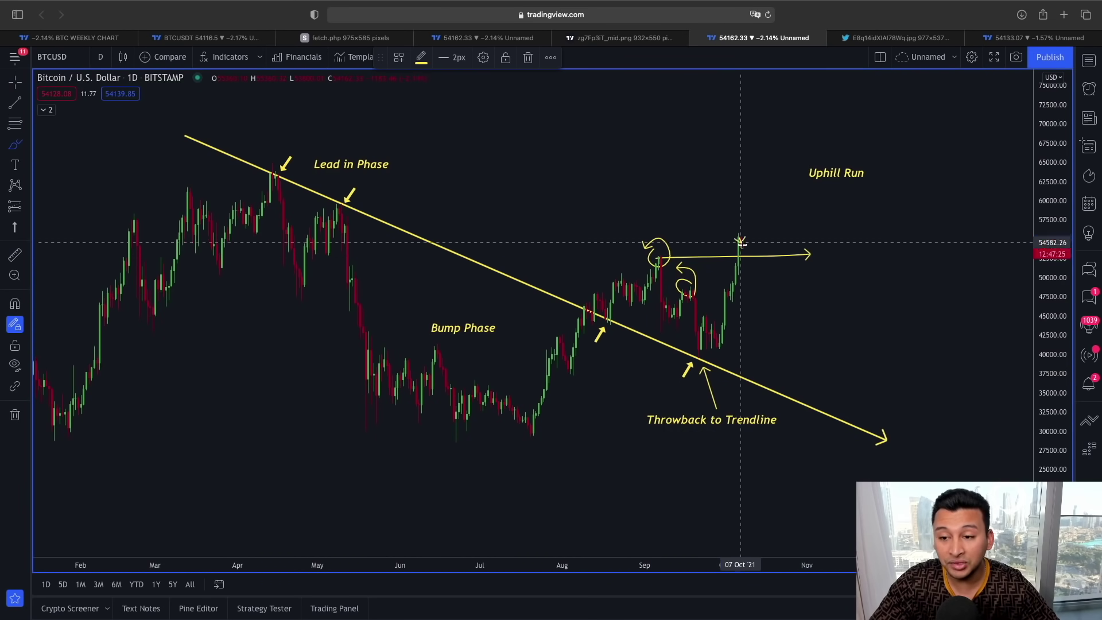
{"action": "left_click_drag", "start_coordinate": [683, 236], "coordinate": [658, 254]}
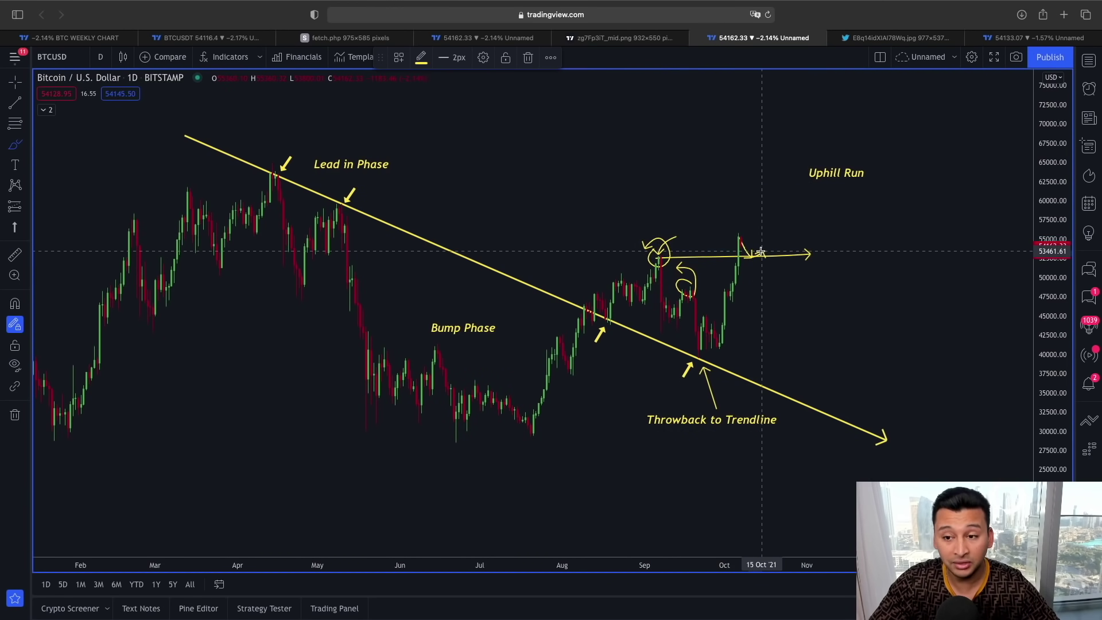
{"action": "mouse_move", "coordinate": [782, 197]}
{"action": "left_mouse_down"}
{"action": "mouse_move", "coordinate": [890, 155]}
{"action": "mouse_move", "coordinate": [884, 123]}
{"action": "left_mouse_up"}
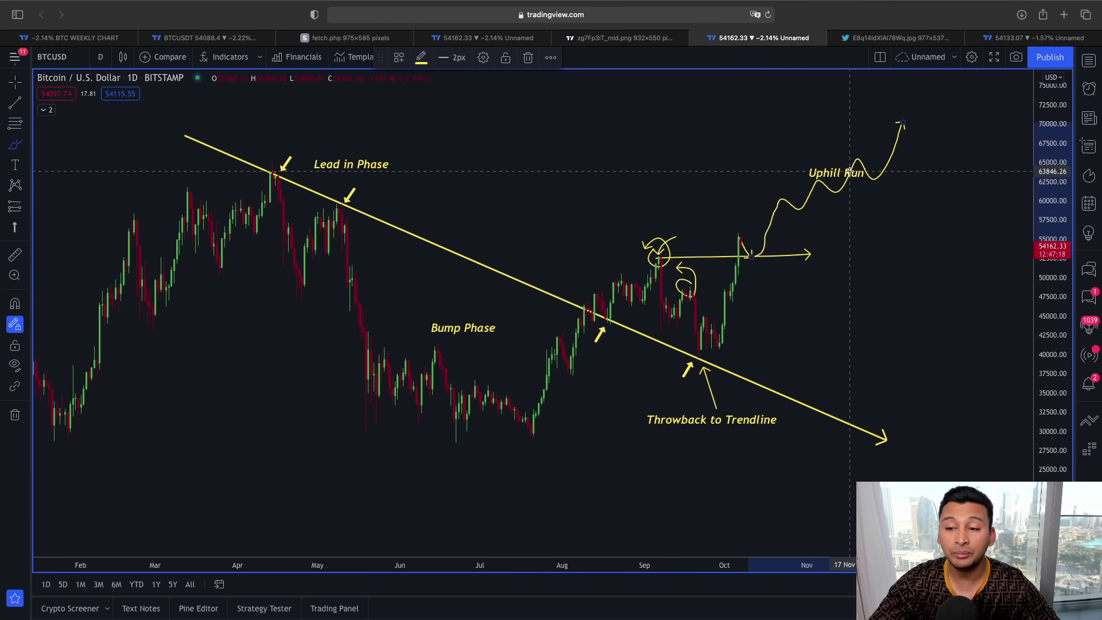
{"action": "key", "text": "ctrl+Tab"}
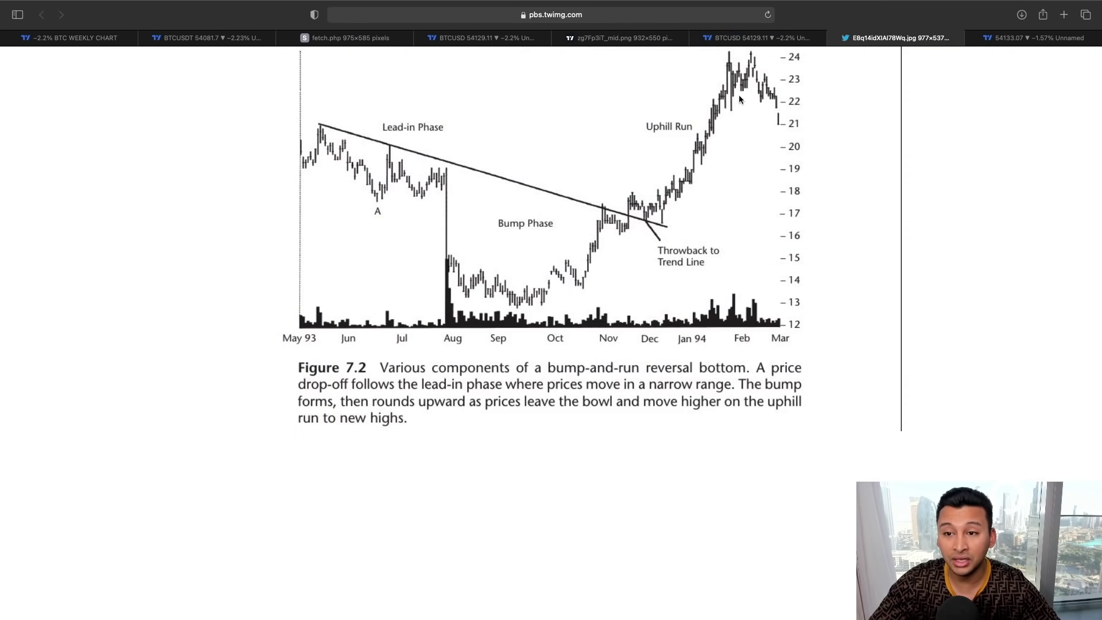
{"action": "left_click", "coordinate": [728, 37]}
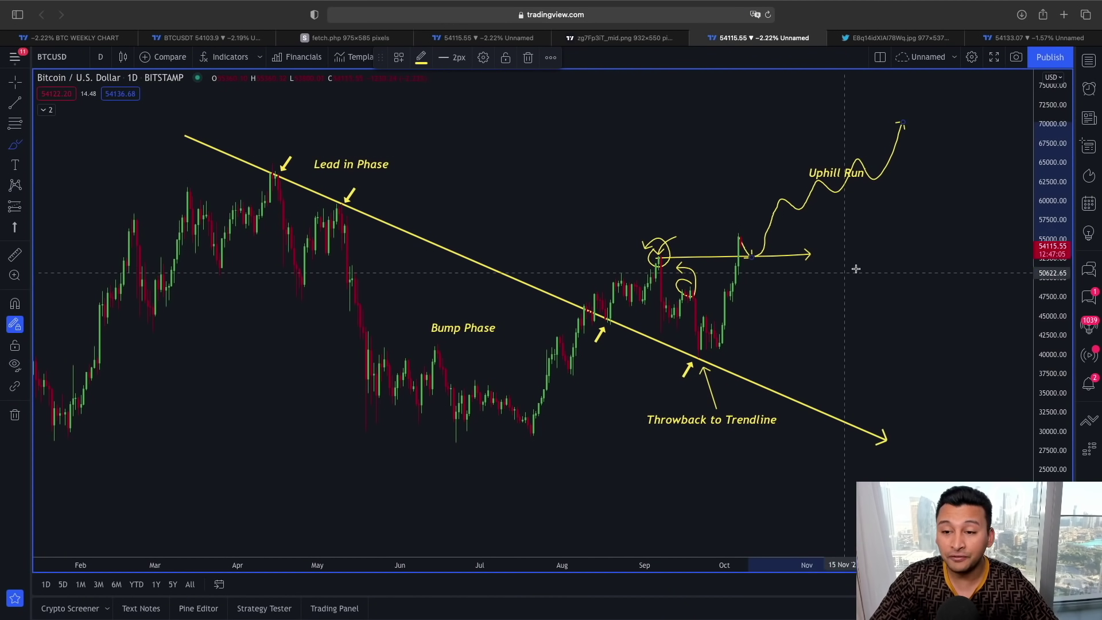
{"action": "key", "text": "super"}
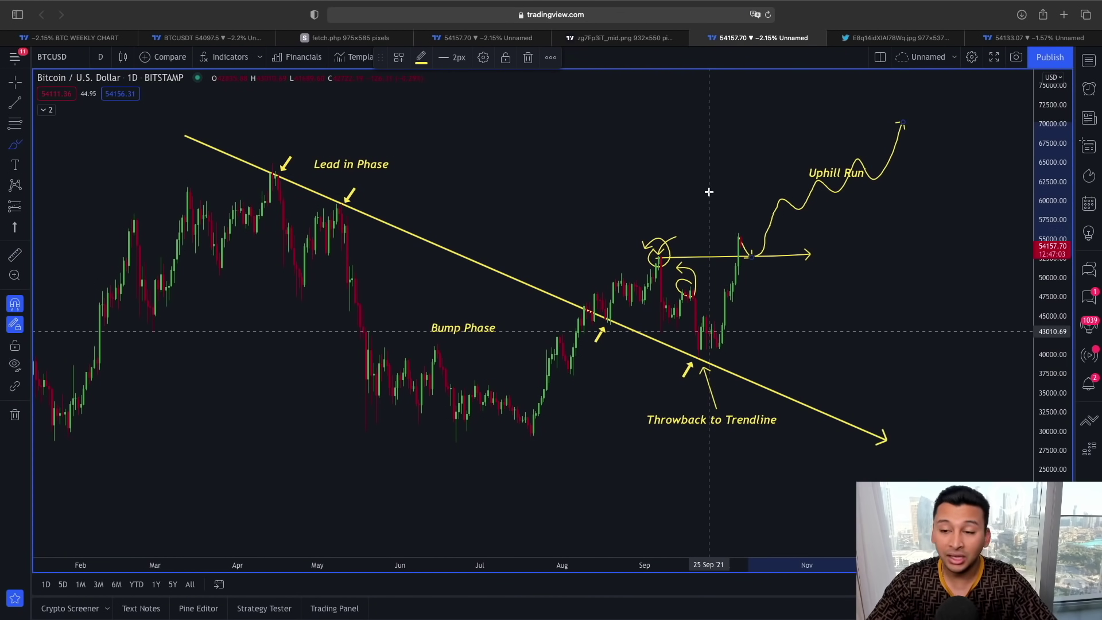
{"action": "key", "text": "Delete"}
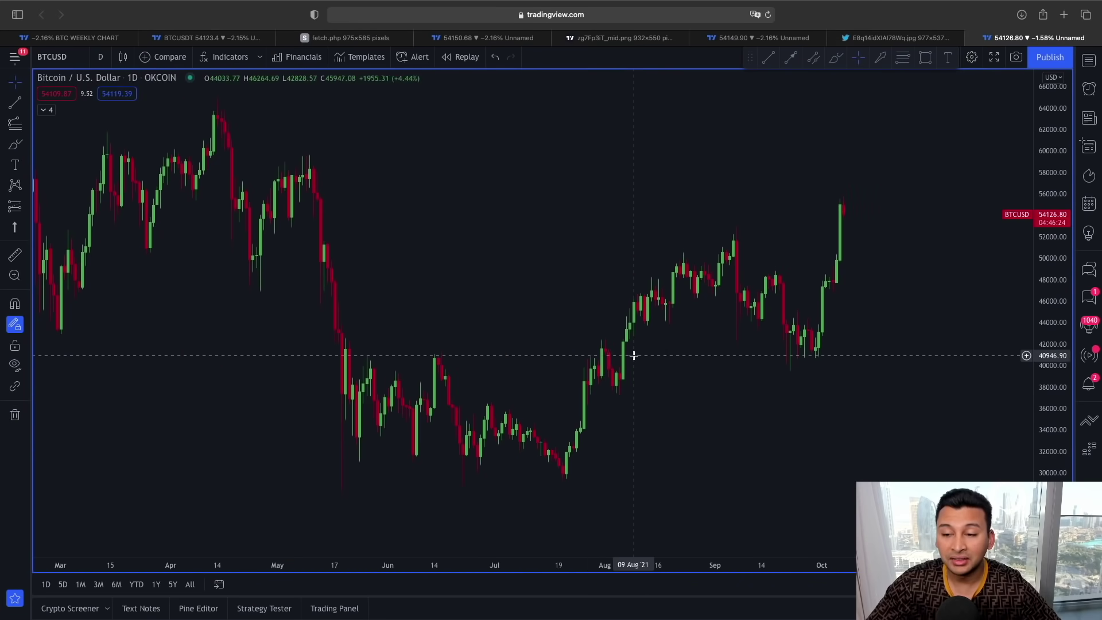
Anchor a Trend-Based Fib Extension at the July low, early-September high and late-September low
{"action": "scroll", "coordinate": [633, 355], "scroll_direction": "up", "scroll_amount": 5}
{"action": "left_click", "coordinate": [23, 124]}
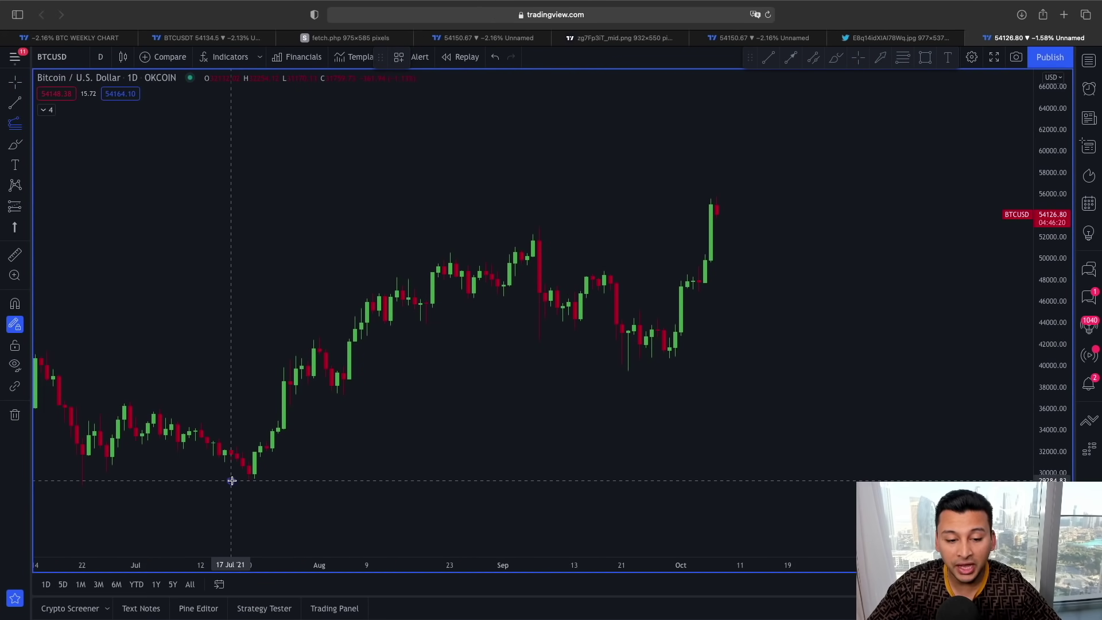
{"action": "left_click", "coordinate": [231, 480]}
{"action": "left_click", "coordinate": [527, 227]}
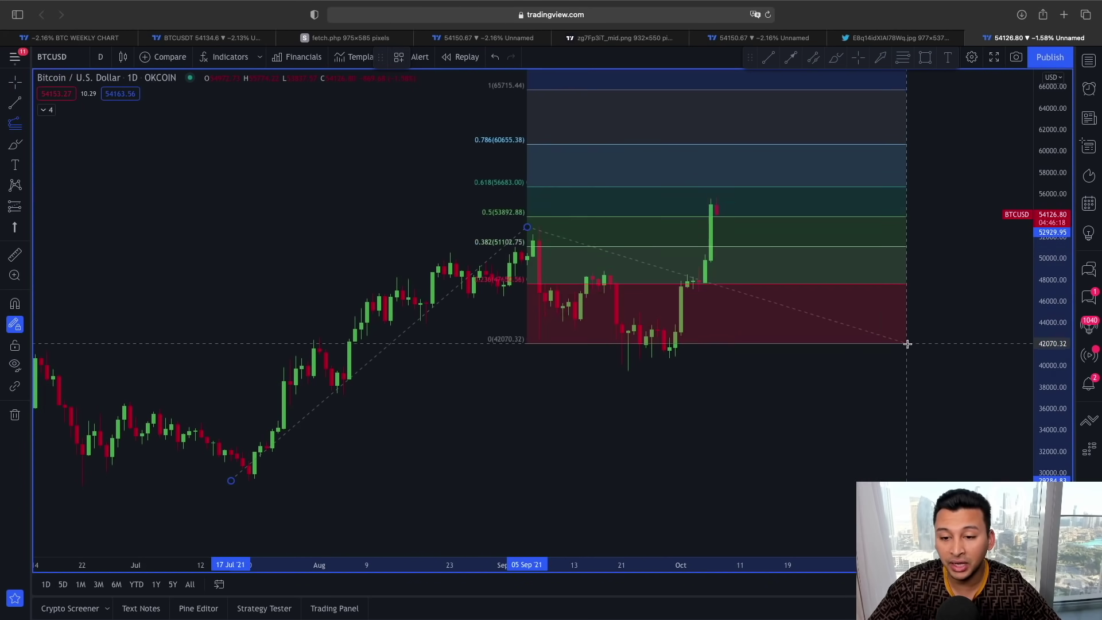
{"action": "left_click", "coordinate": [912, 370]}
{"action": "left_click", "coordinate": [844, 397]}
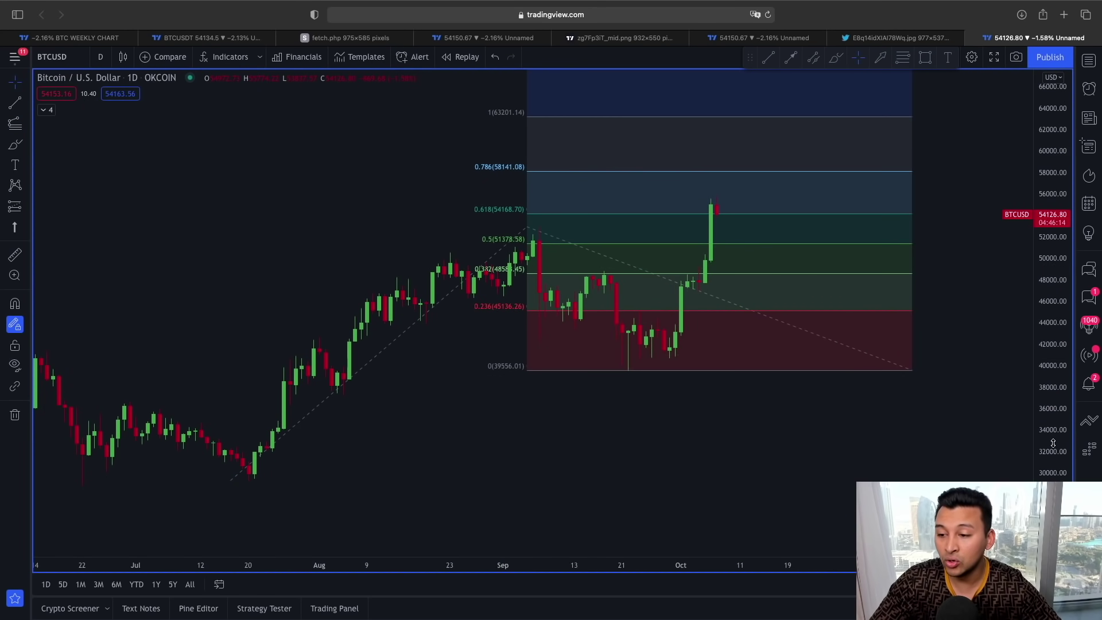
{"action": "scroll", "coordinate": [984, 408], "scroll_direction": "up", "scroll_amount": 5}
{"action": "left_click", "coordinate": [15, 144]}
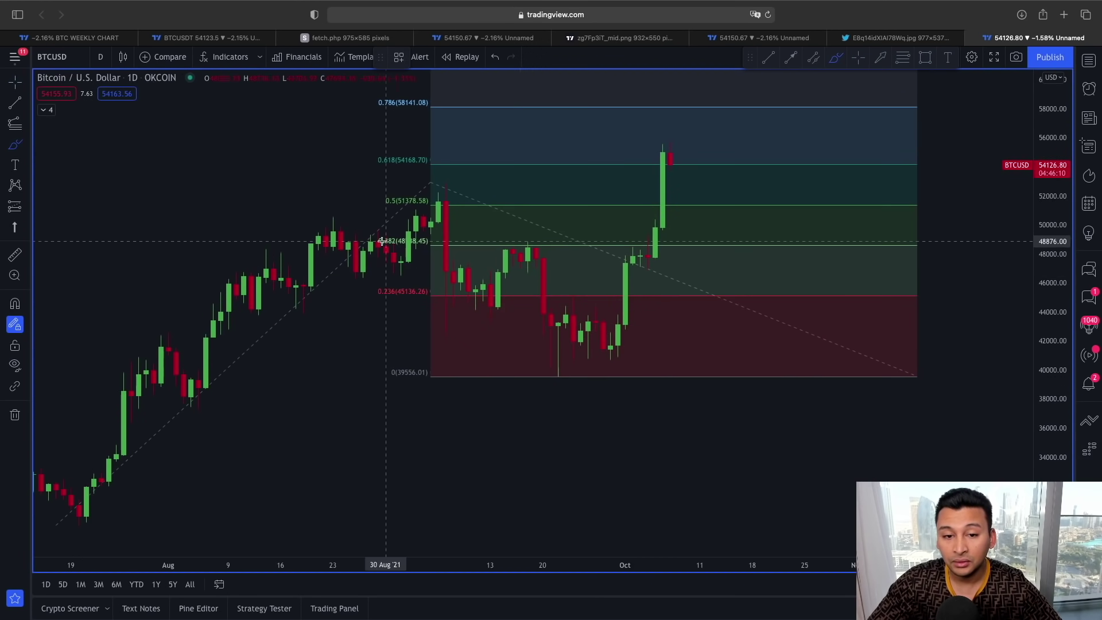
Brush circles around the 0.382, 0.5 and 0.618 Fib levels, with rejection arcs at 0.382 and 0.5
{"action": "mouse_move", "coordinate": [405, 231]}
{"action": "left_mouse_down"}
{"action": "mouse_move", "coordinate": [437, 241]}
{"action": "mouse_move", "coordinate": [345, 253]}
{"action": "left_mouse_up"}
{"action": "left_click_drag", "start_coordinate": [493, 253], "coordinate": [547, 253]}
{"action": "left_click_drag", "start_coordinate": [612, 257], "coordinate": [649, 252]}
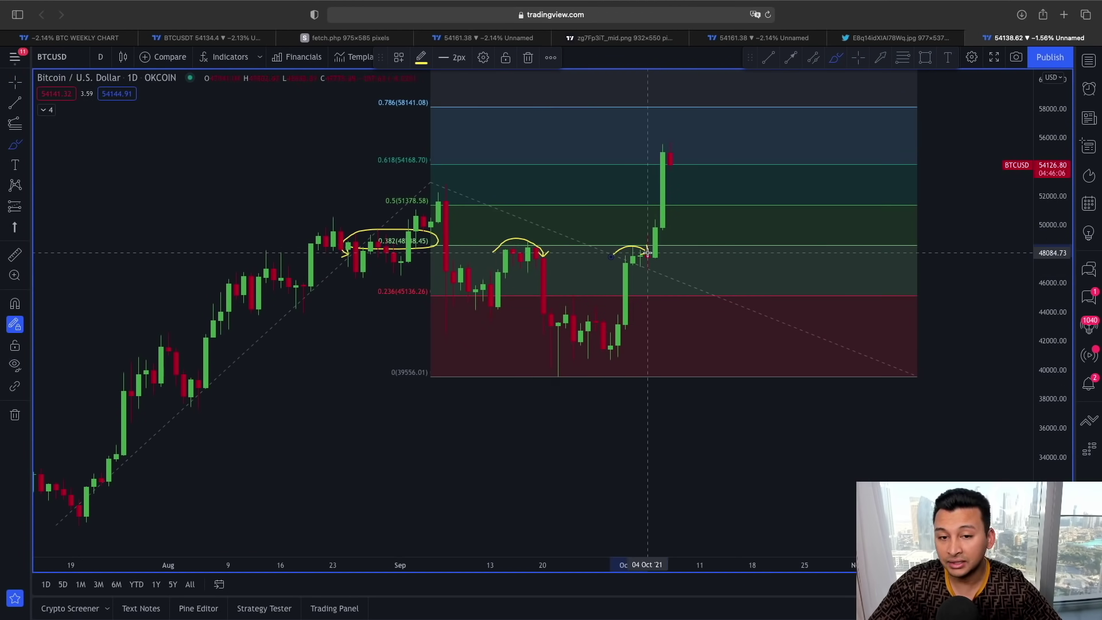
{"action": "left_click_drag", "start_coordinate": [428, 190], "coordinate": [383, 202]}
{"action": "left_click_drag", "start_coordinate": [431, 198], "coordinate": [469, 208]}
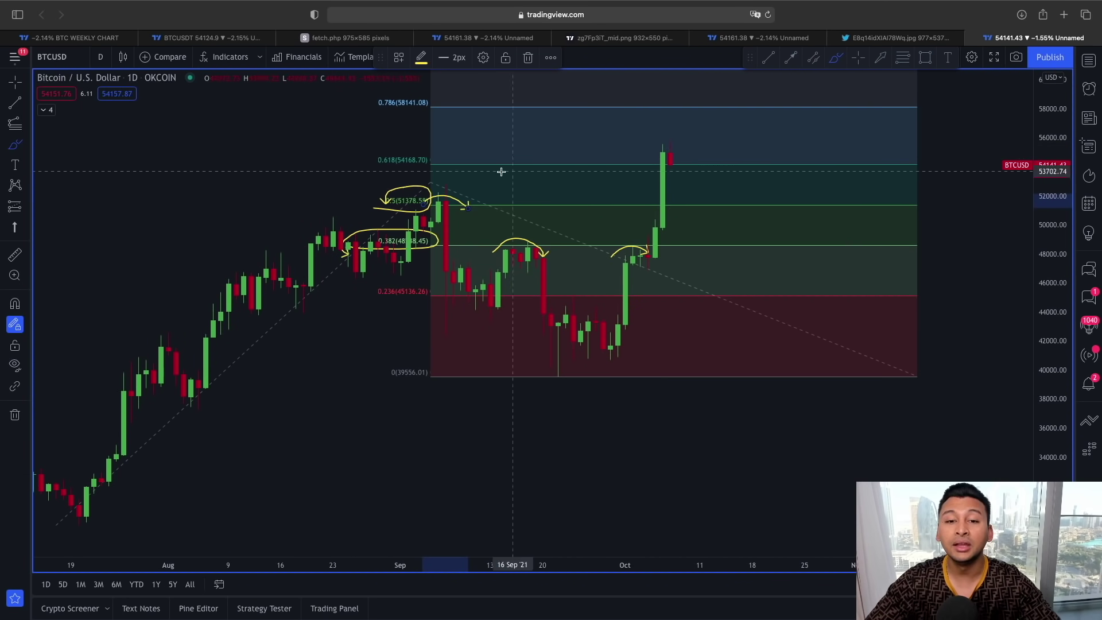
{"action": "mouse_move", "coordinate": [368, 170]}
{"action": "left_mouse_down"}
{"action": "mouse_move", "coordinate": [429, 175]}
{"action": "mouse_move", "coordinate": [414, 141]}
{"action": "mouse_move", "coordinate": [370, 166]}
{"action": "left_mouse_up"}
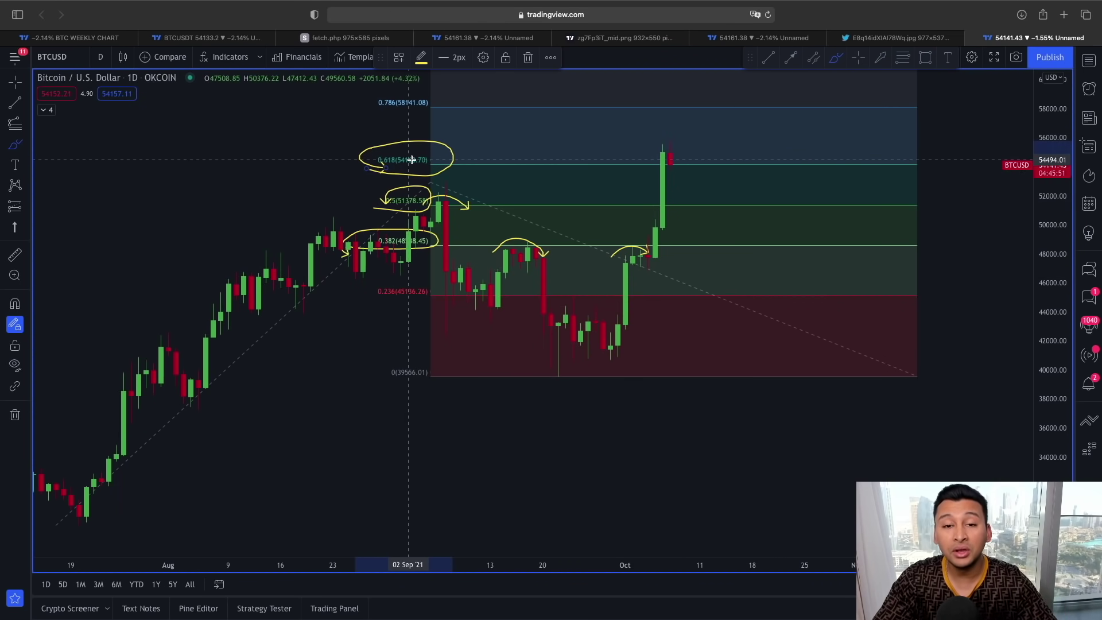
{"action": "key", "text": "Escape"}
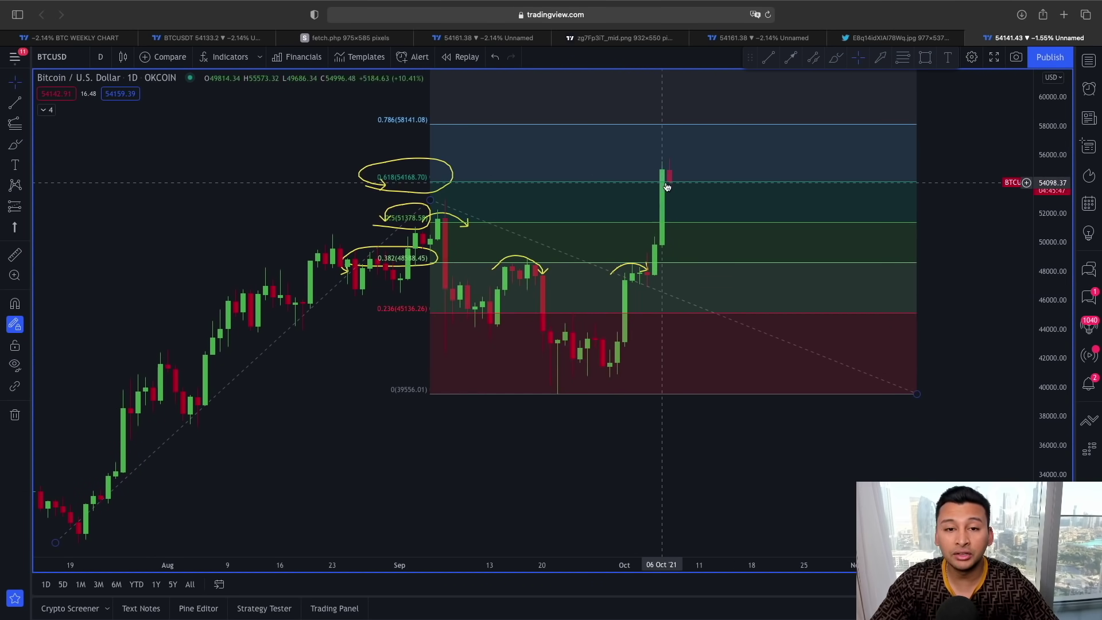
Circle the 0.786 Fib label, then undo the extra Fib label circles
{"action": "left_click_drag", "start_coordinate": [291, 147], "coordinate": [299, 164]}
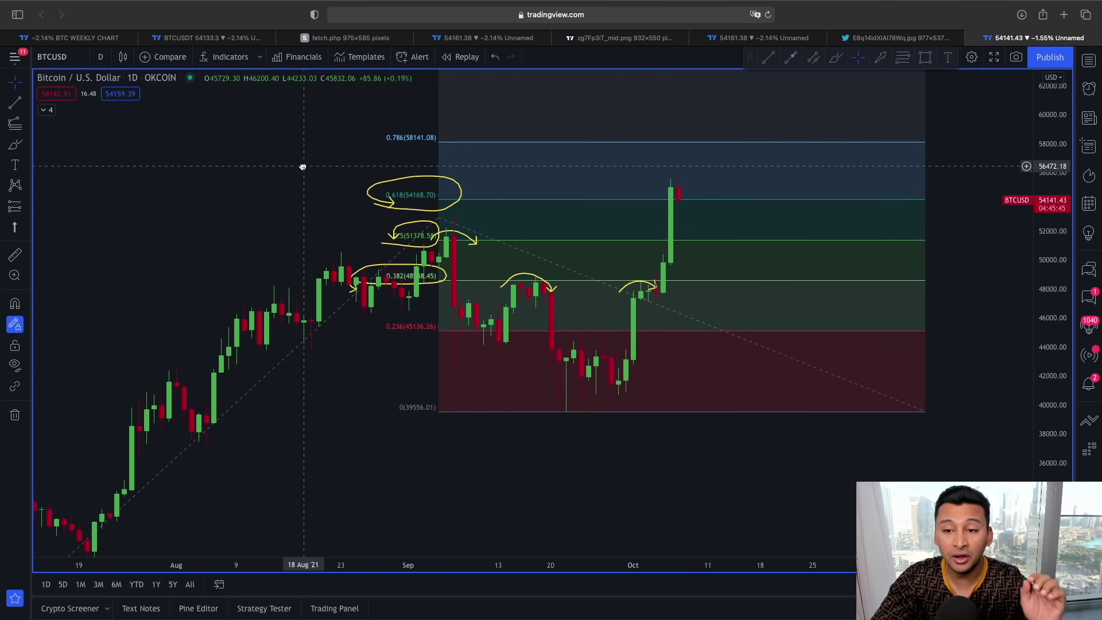
{"action": "mouse_move", "coordinate": [367, 116]}
{"action": "left_mouse_down"}
{"action": "mouse_move", "coordinate": [405, 115]}
{"action": "mouse_move", "coordinate": [444, 135]}
{"action": "mouse_move", "coordinate": [360, 117]}
{"action": "left_mouse_up"}
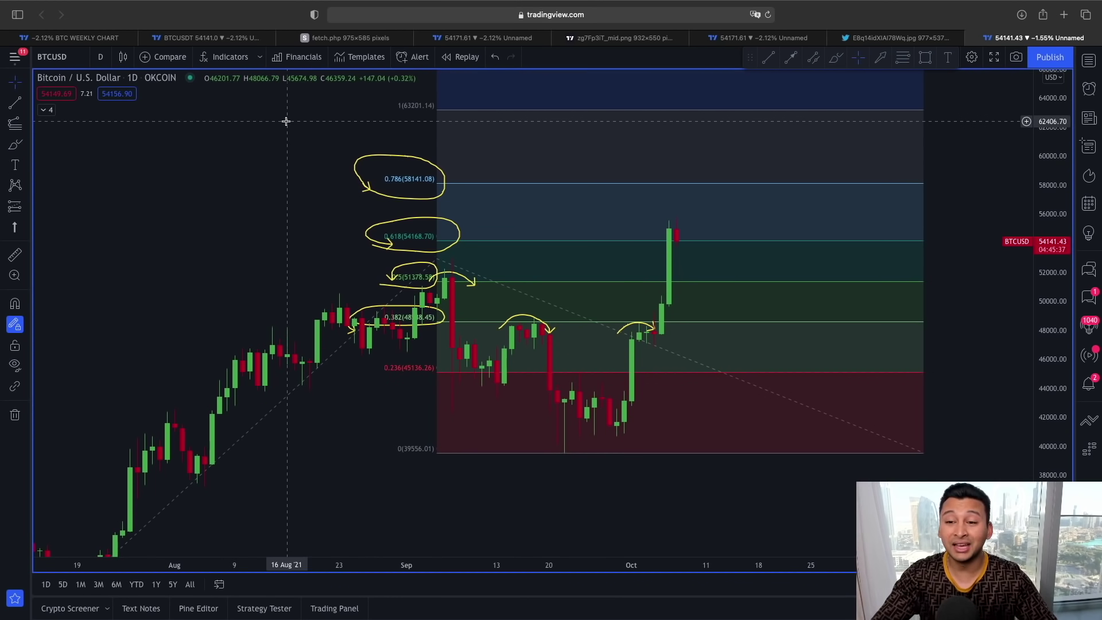
{"action": "right_click", "coordinate": [416, 220]}
{"action": "left_click", "coordinate": [416, 220]}
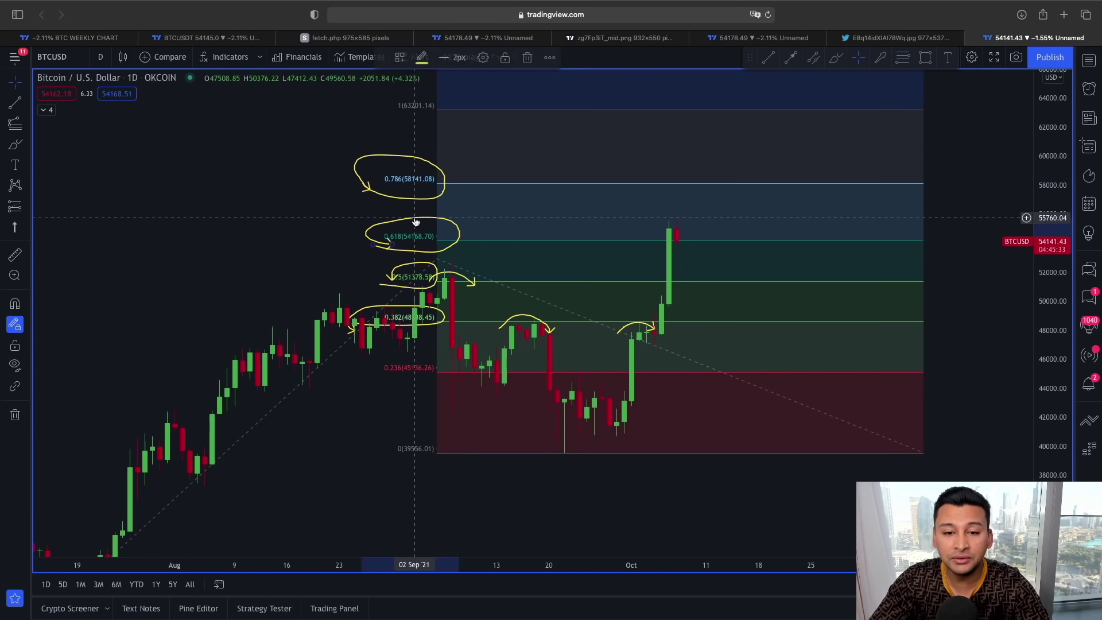
{"action": "key", "text": "ctrl+z"}
{"action": "key", "text": "ctrl+z"}
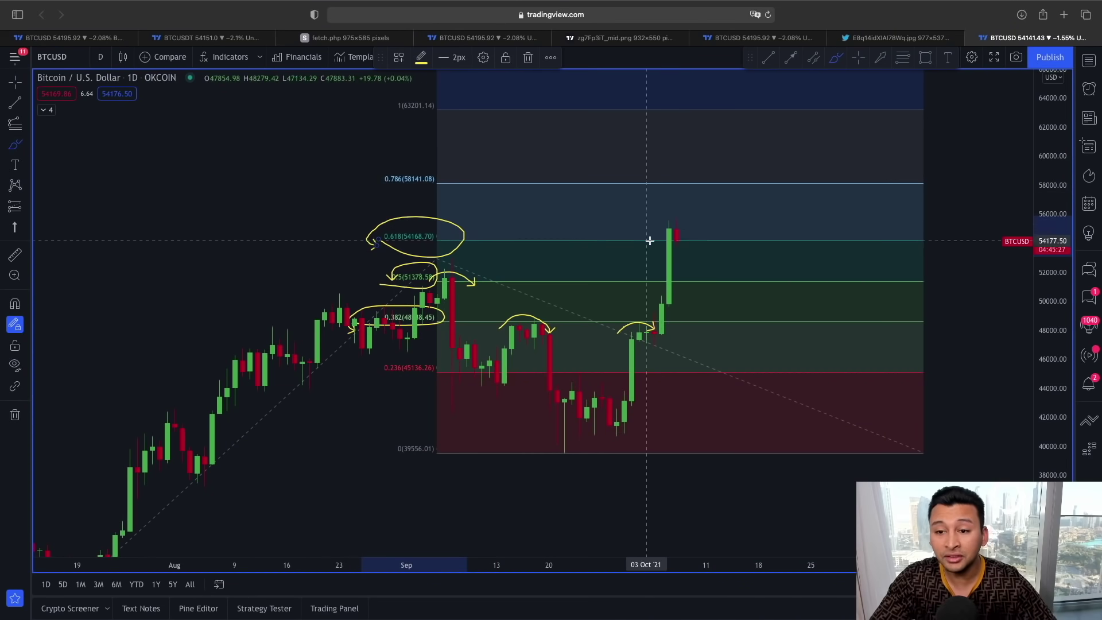
Draw arrows around the top and red candles and a zig-zag path up toward 57580
{"action": "left_click_drag", "start_coordinate": [608, 188], "coordinate": [658, 182]}
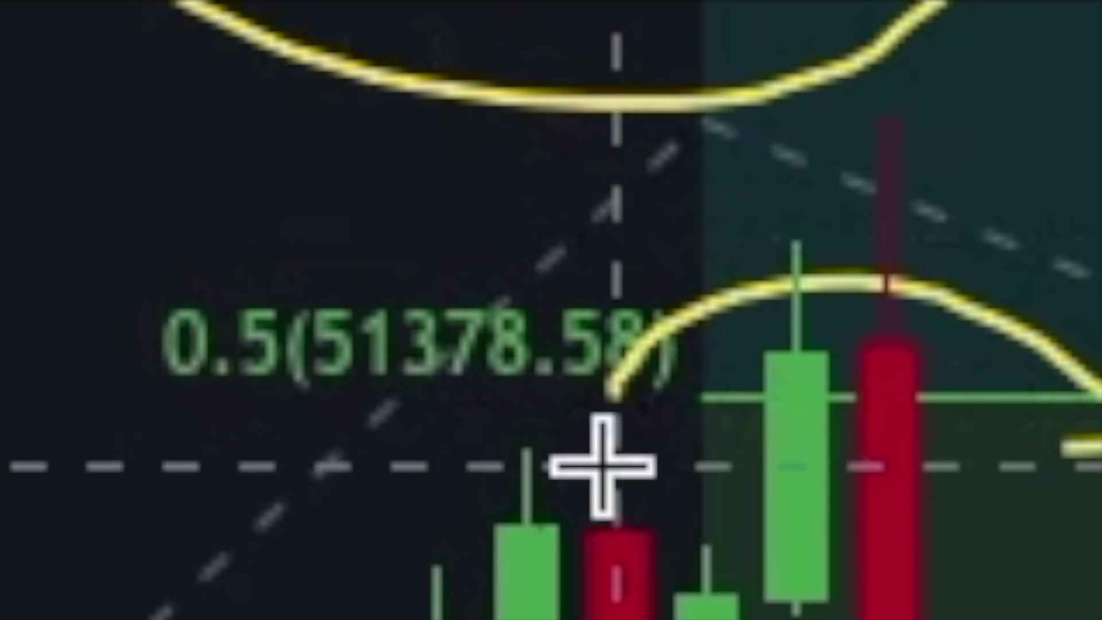
{"action": "mouse_move", "coordinate": [676, 191]}
{"action": "left_mouse_down"}
{"action": "mouse_move", "coordinate": [0, 316]}
{"action": "mouse_move", "coordinate": [825, 492]}
{"action": "mouse_move", "coordinate": [373, 189]}
{"action": "left_mouse_up"}
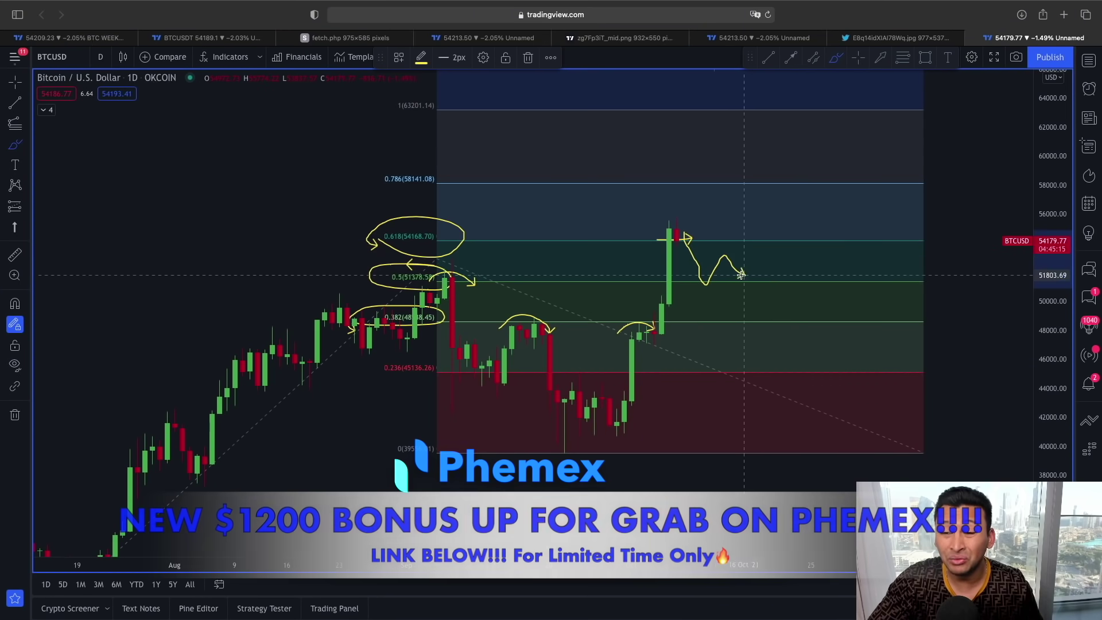
{"action": "left_click_drag", "start_coordinate": [741, 275], "coordinate": [784, 190]}
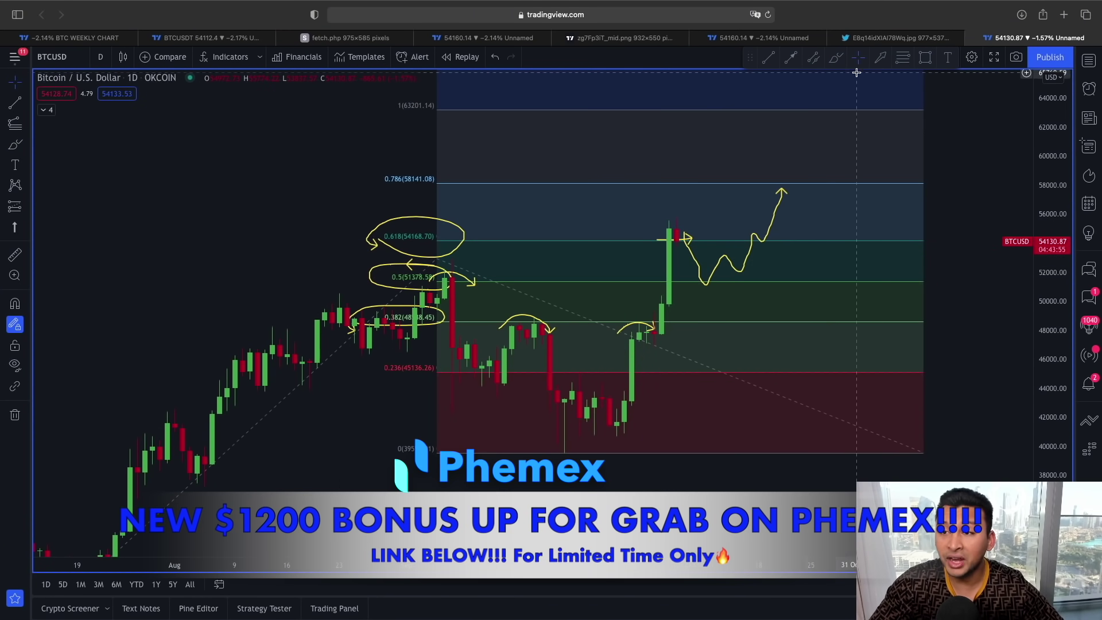
Review the bump-and-run and falling wedge reference images, then go to the BTC WEEKLY CHART tab
{"action": "left_click", "coordinate": [864, 40]}
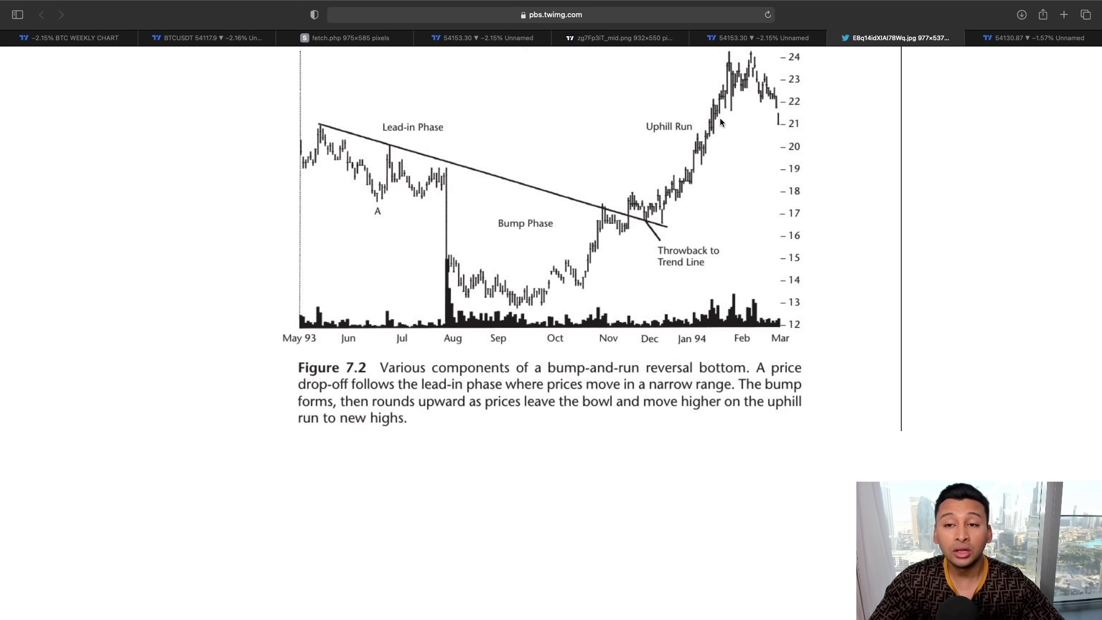
{"action": "left_click", "coordinate": [642, 39]}
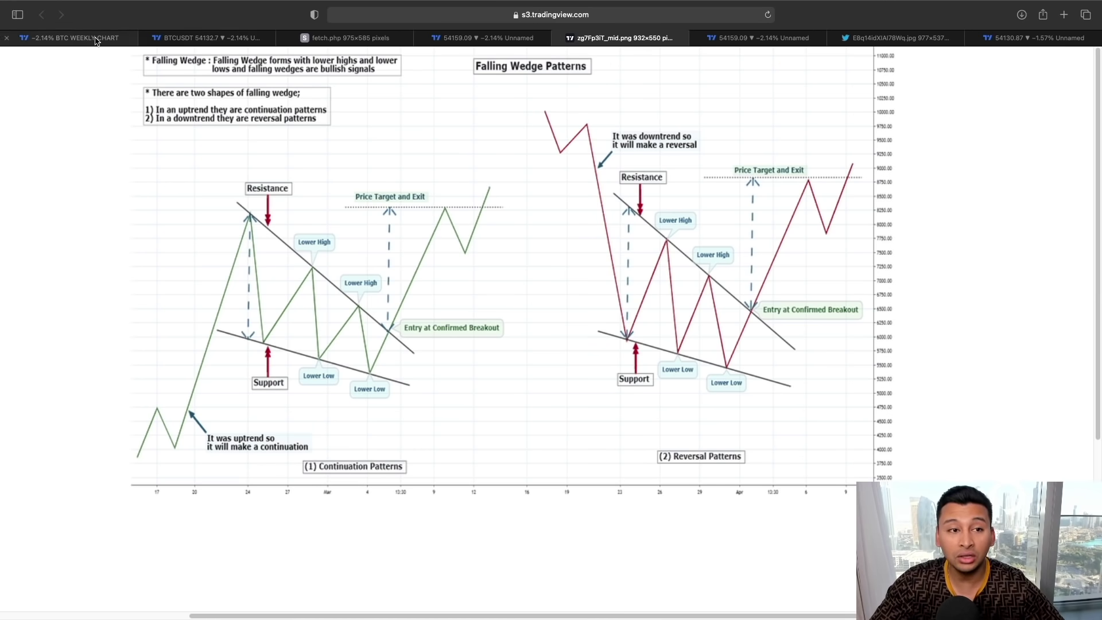
{"action": "left_click", "coordinate": [69, 38]}
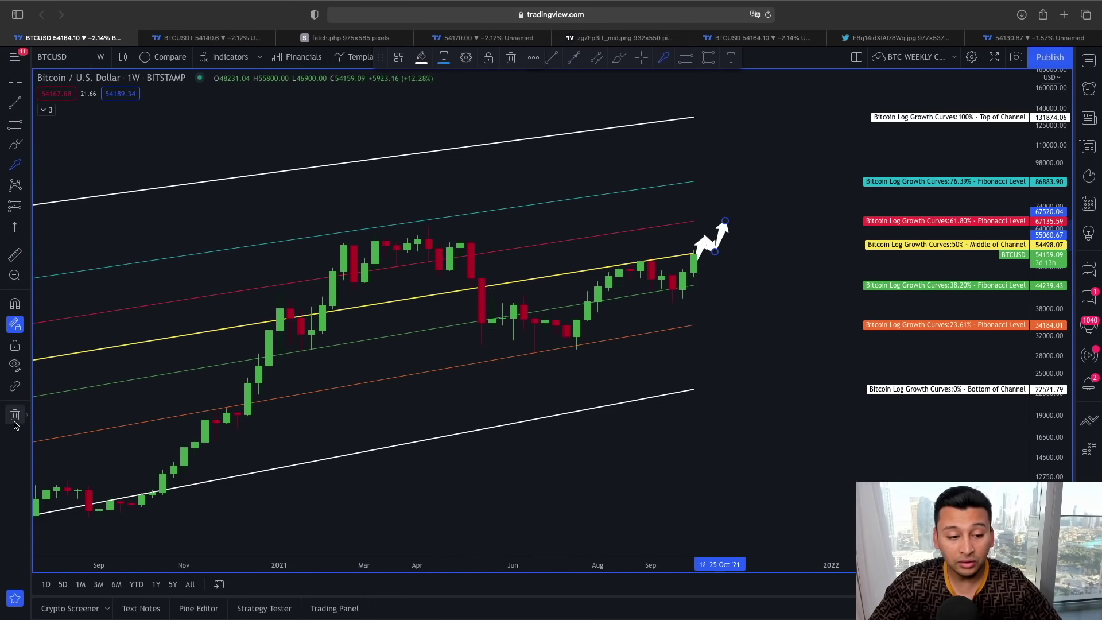
Delete the white projection arrow and brush a curve from the latest weekly candle to the 61.80% level
{"action": "key", "text": "Delete"}
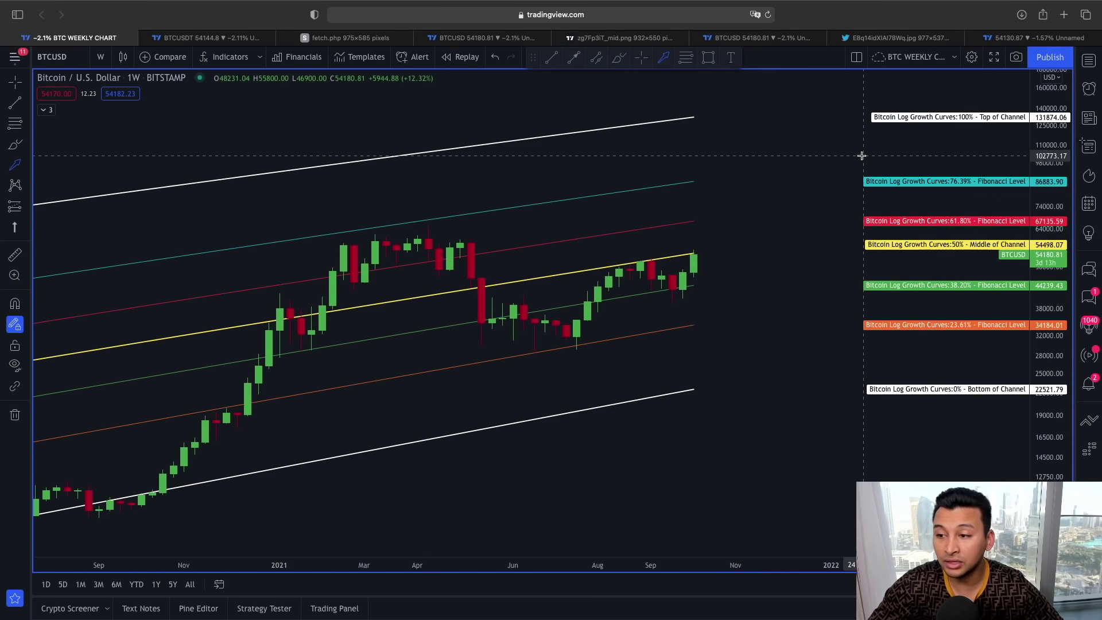
{"action": "left_click", "coordinate": [15, 144]}
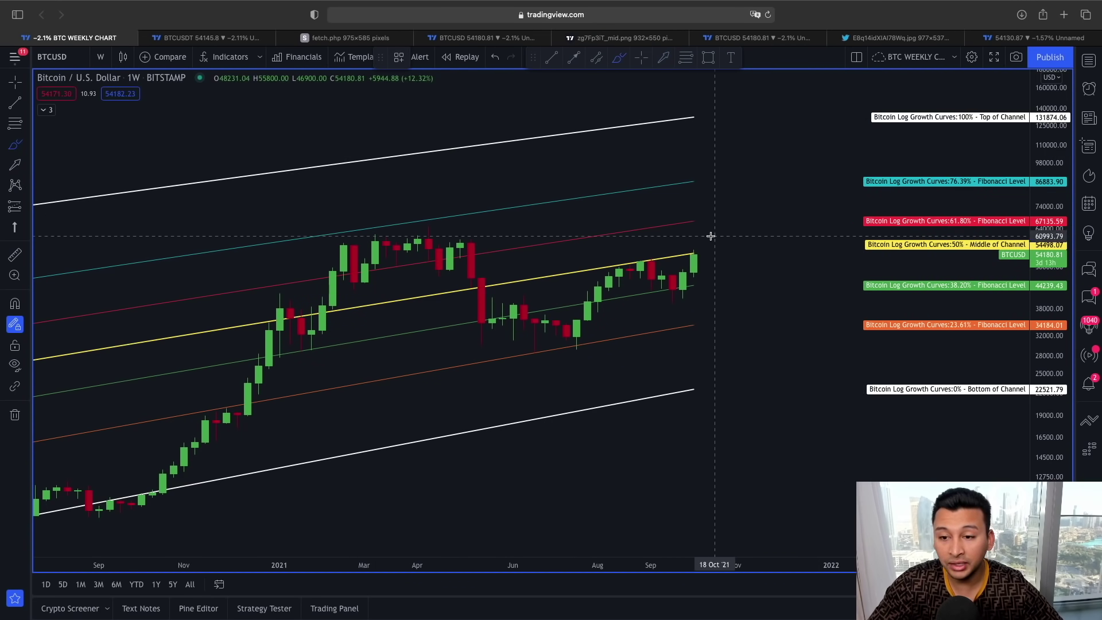
{"action": "left_click_drag", "start_coordinate": [694, 257], "coordinate": [714, 224]}
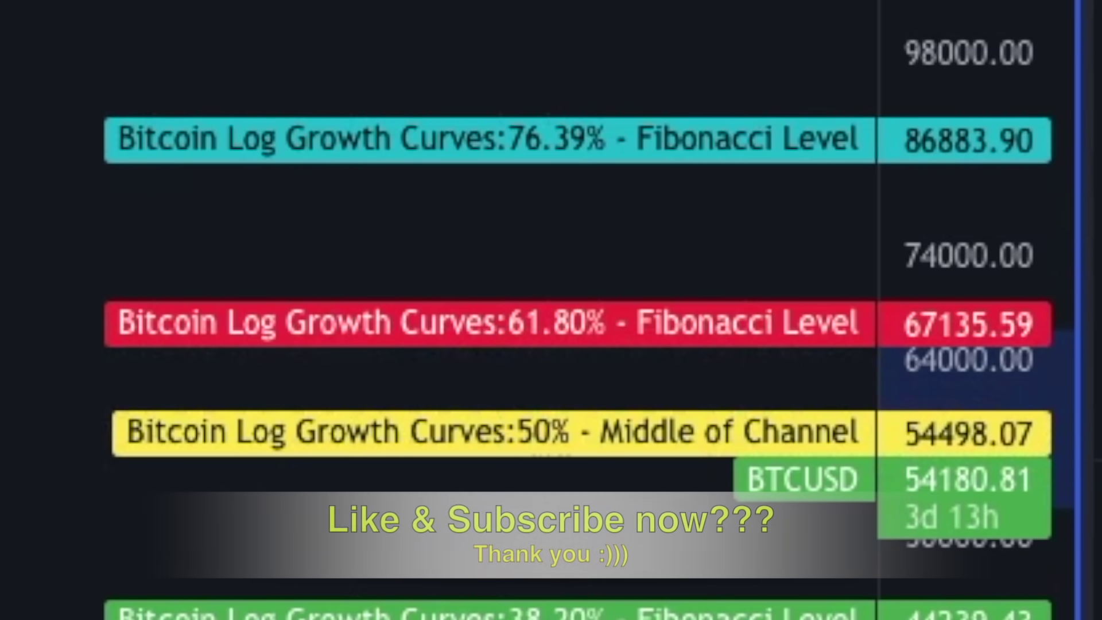
{"action": "scroll", "coordinate": [51, 319], "scroll_direction": "down", "scroll_amount": 2}
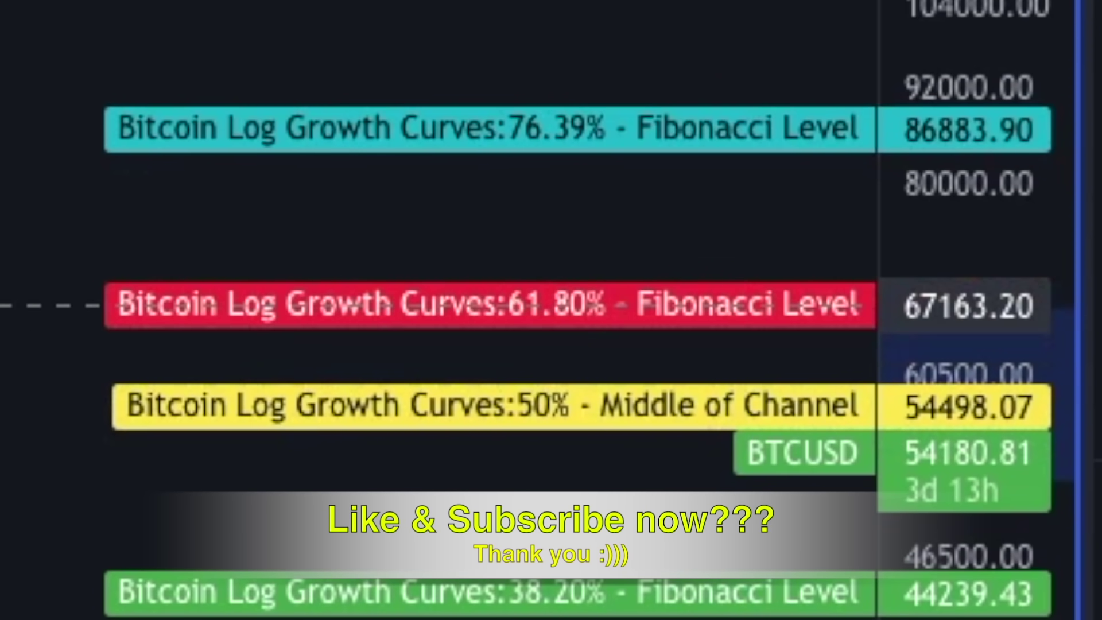